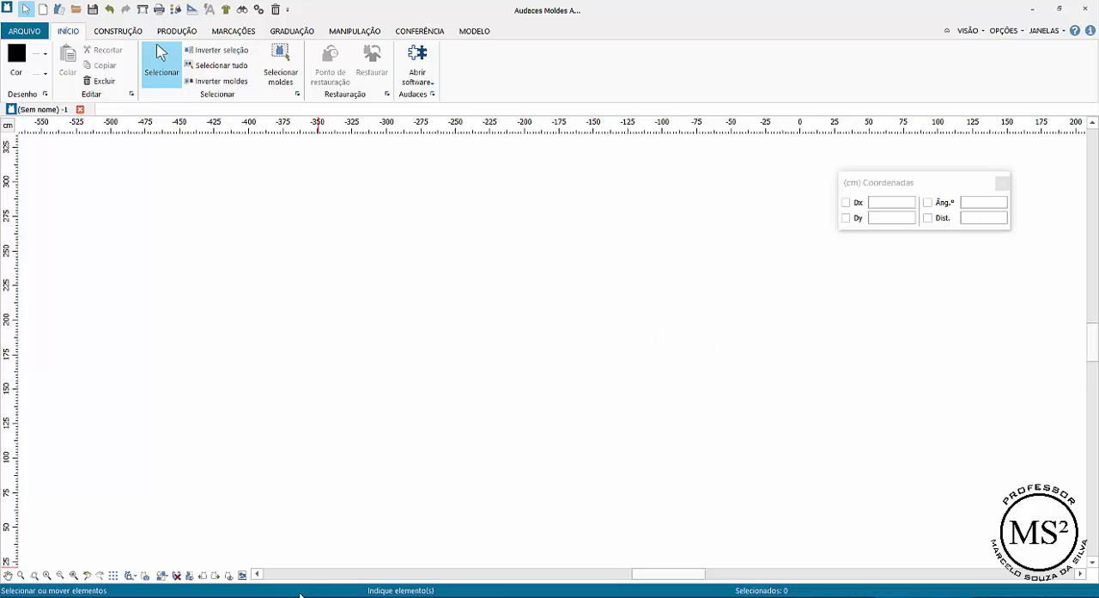
- Place ten separate points freehand, scattered across the empty drawing area, using the point by coordinate tool (Por coordenada)
left_click(117, 31)
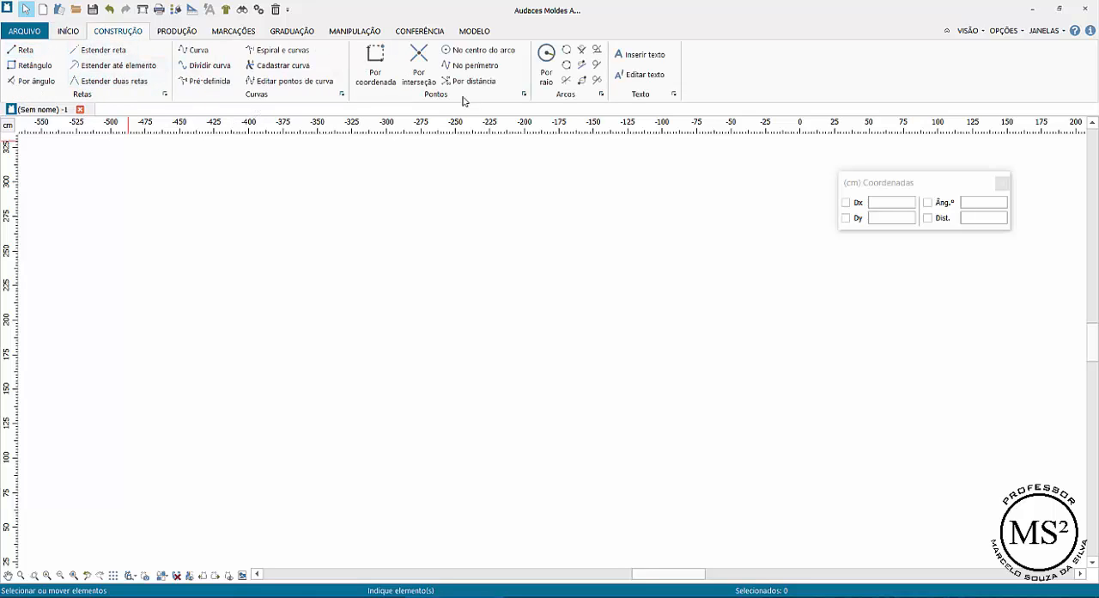
left_click(383, 63)
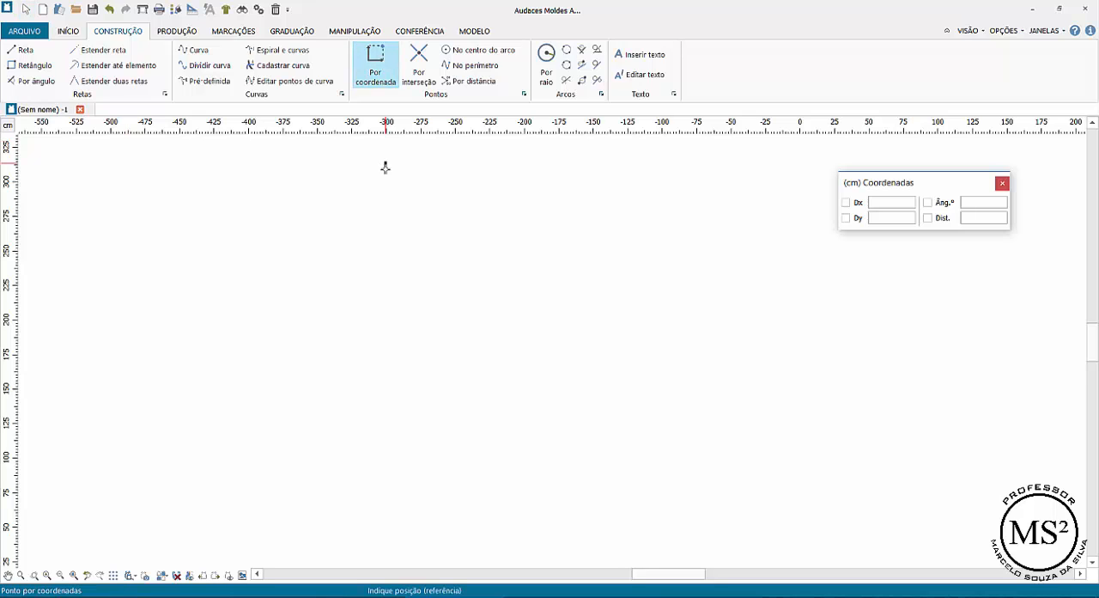
left_click(126, 202)
left_click(580, 479)
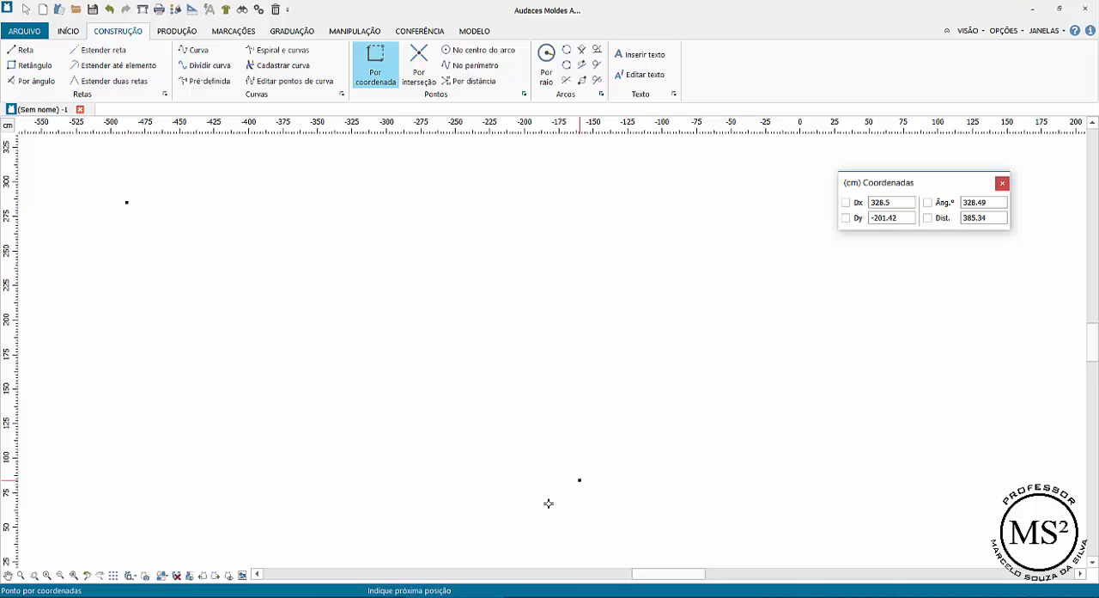
left_click(280, 344)
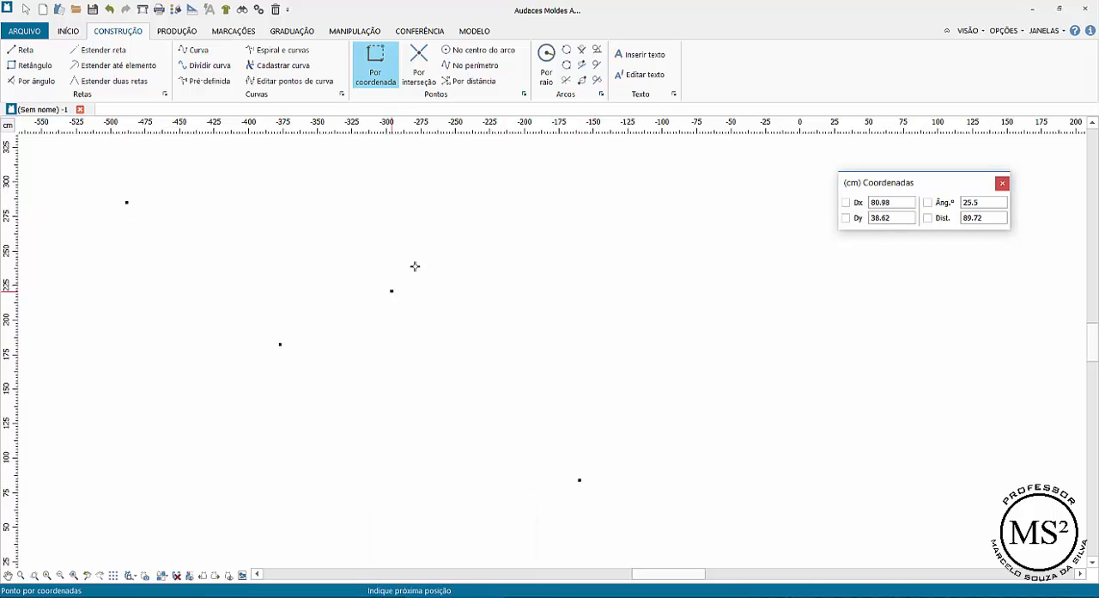
left_click(420, 248)
left_click(492, 387)
left_click(644, 352)
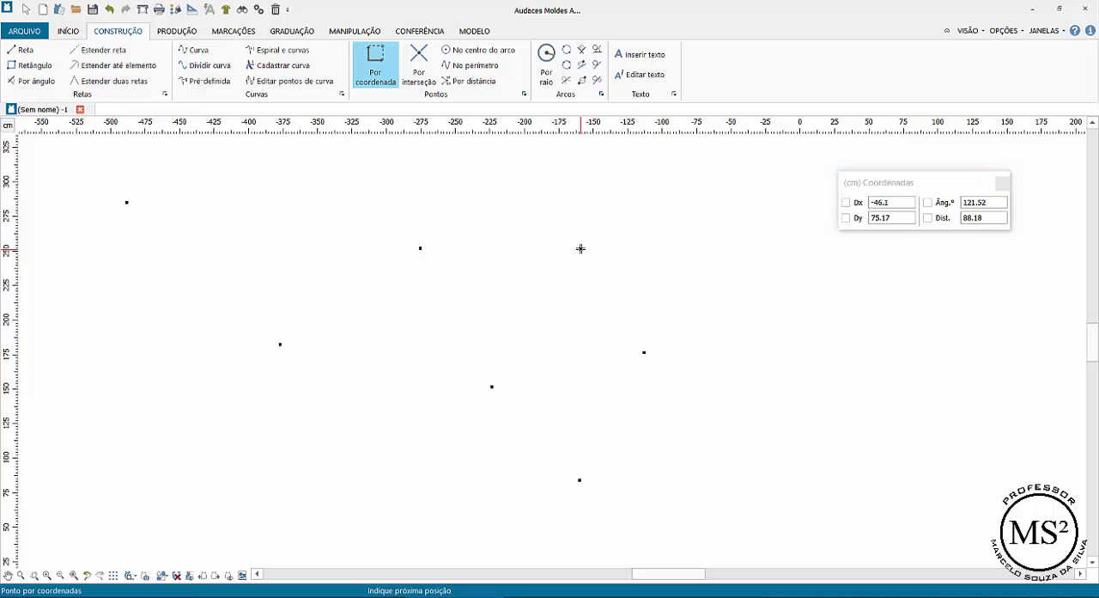
left_click(581, 248)
left_click(405, 401)
left_click(321, 250)
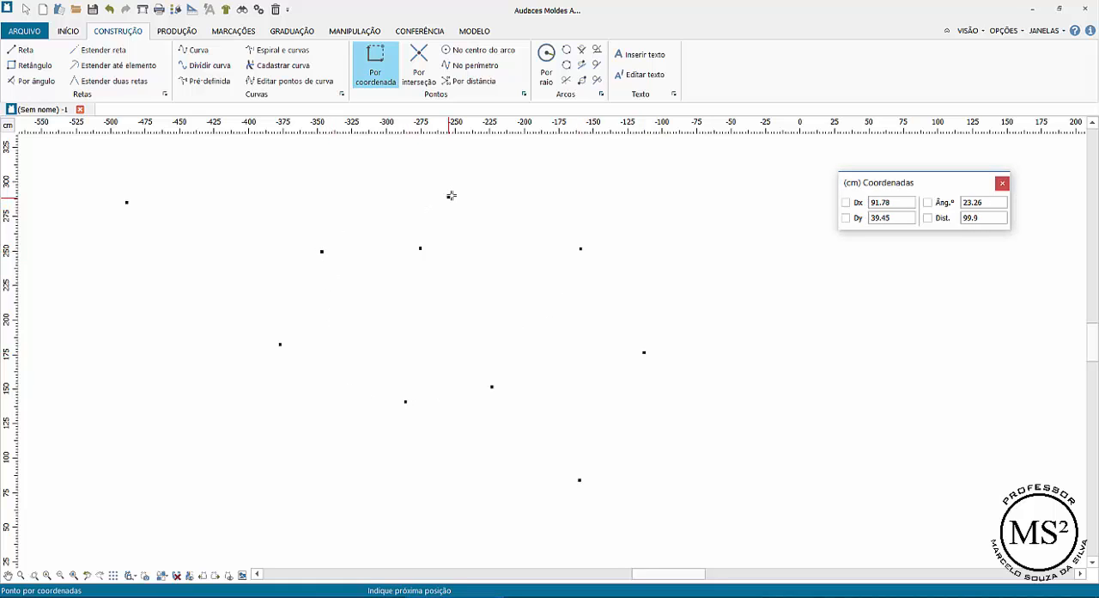
left_click(452, 195)
left_click(193, 147)
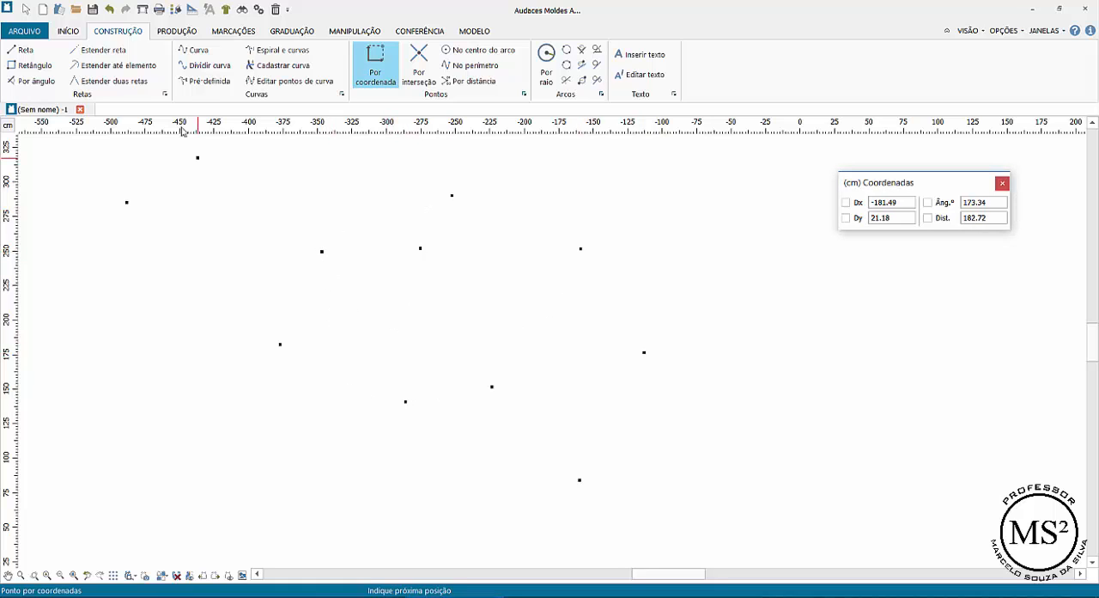
- Select all the scattered points and delete them
left_click(25, 9)
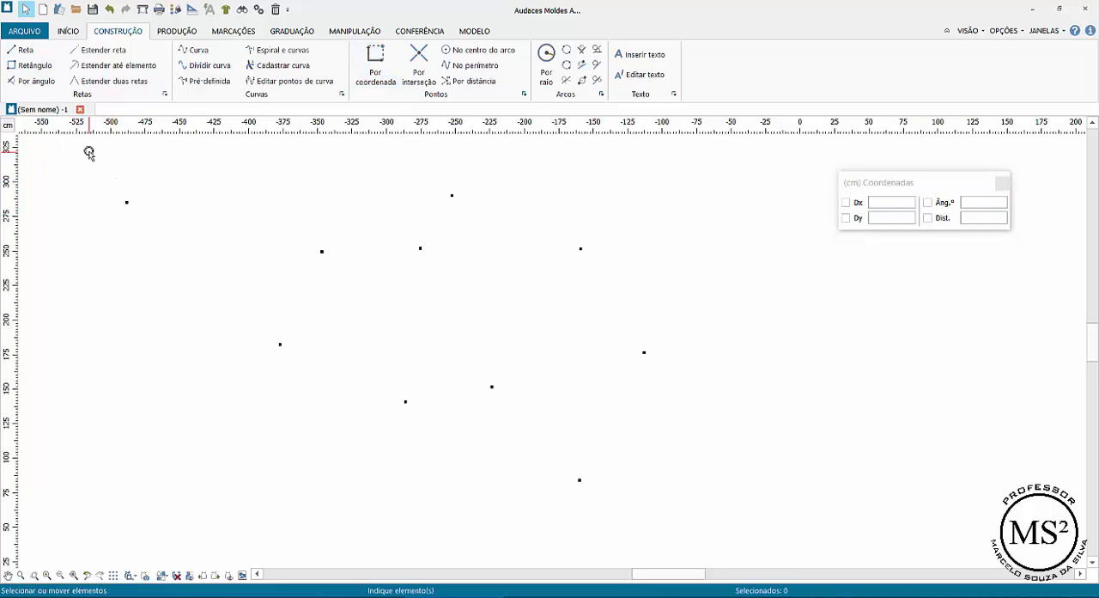
left_click_drag(89, 152, 728, 513)
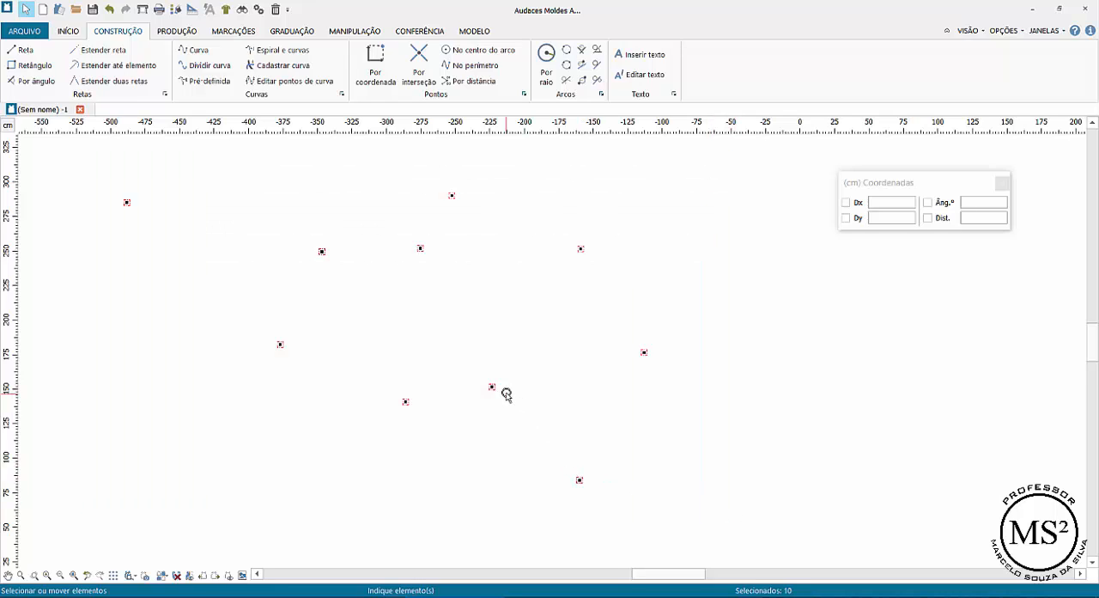
key("Delete")
- Place a reference point with the point by coordinate tool and fix the next point's Dx at 25 cm
left_click(375, 65)
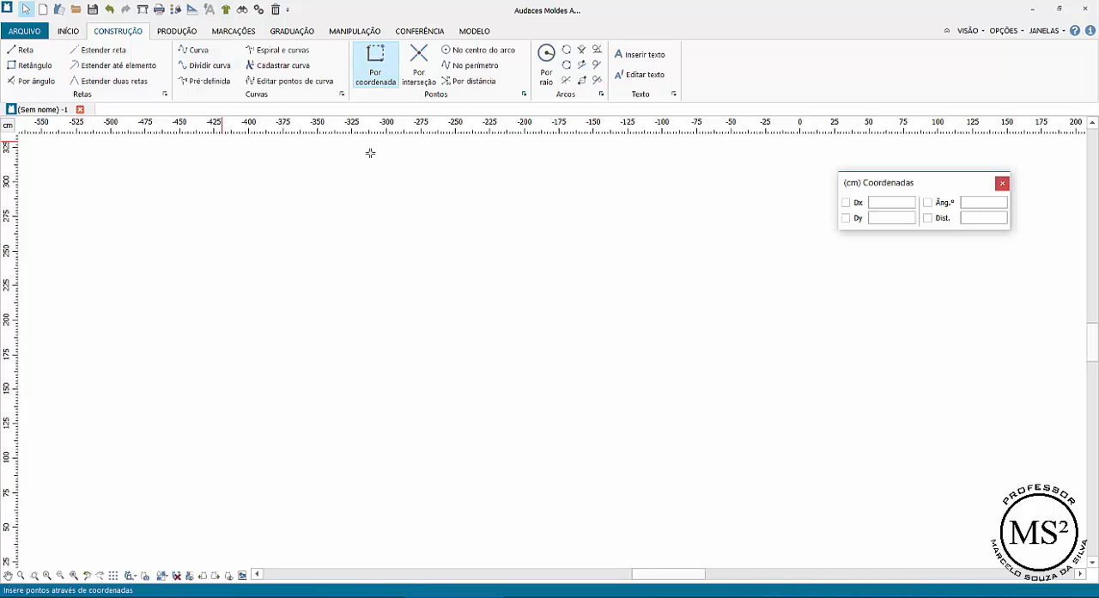
left_click(364, 272)
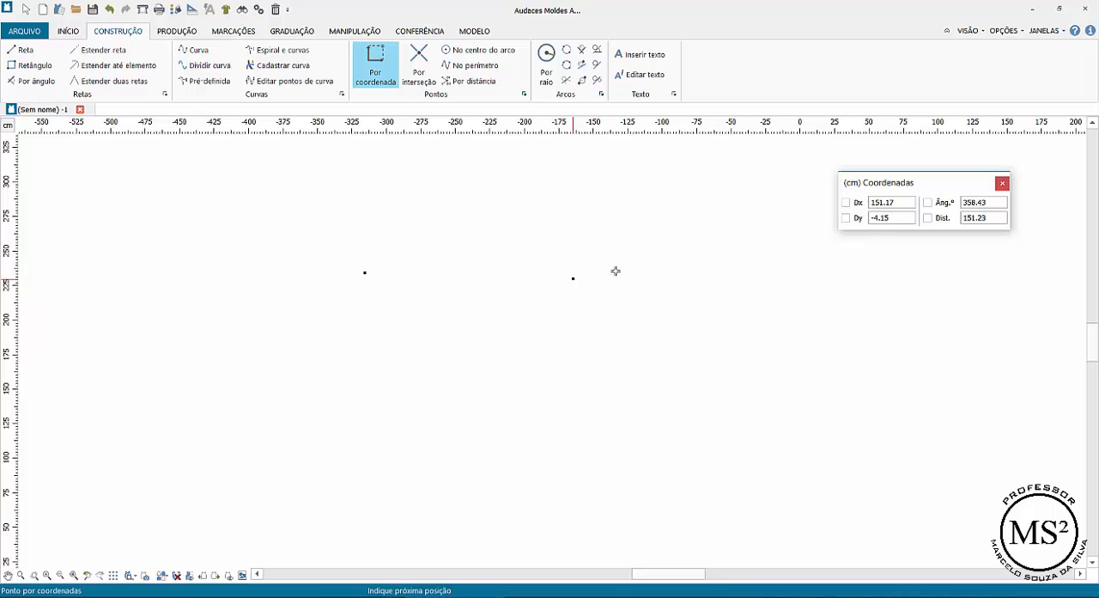
left_click(882, 207)
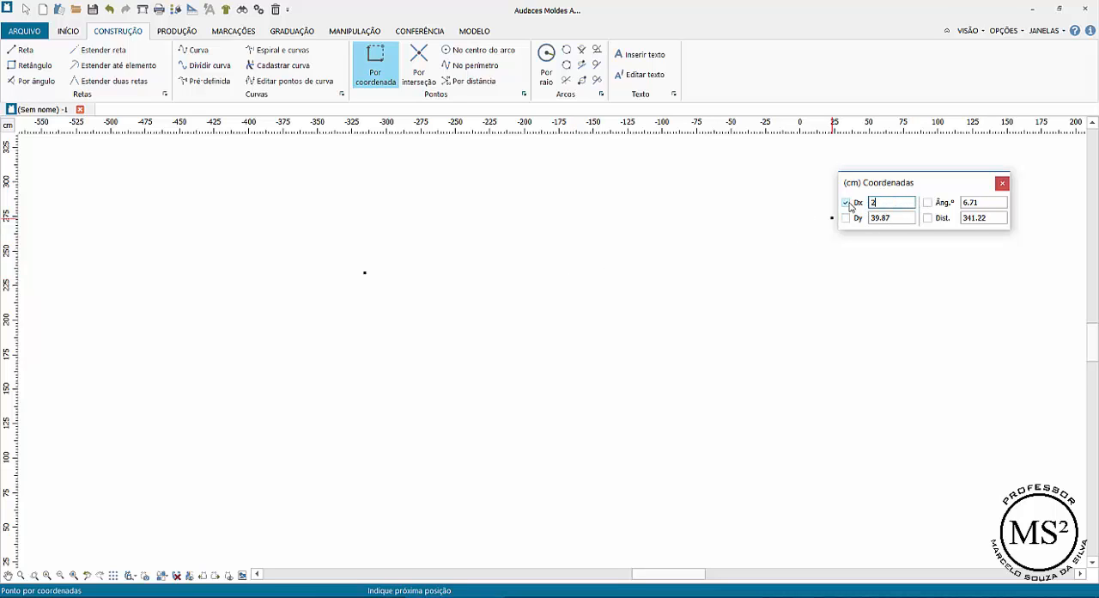
key("Tab")
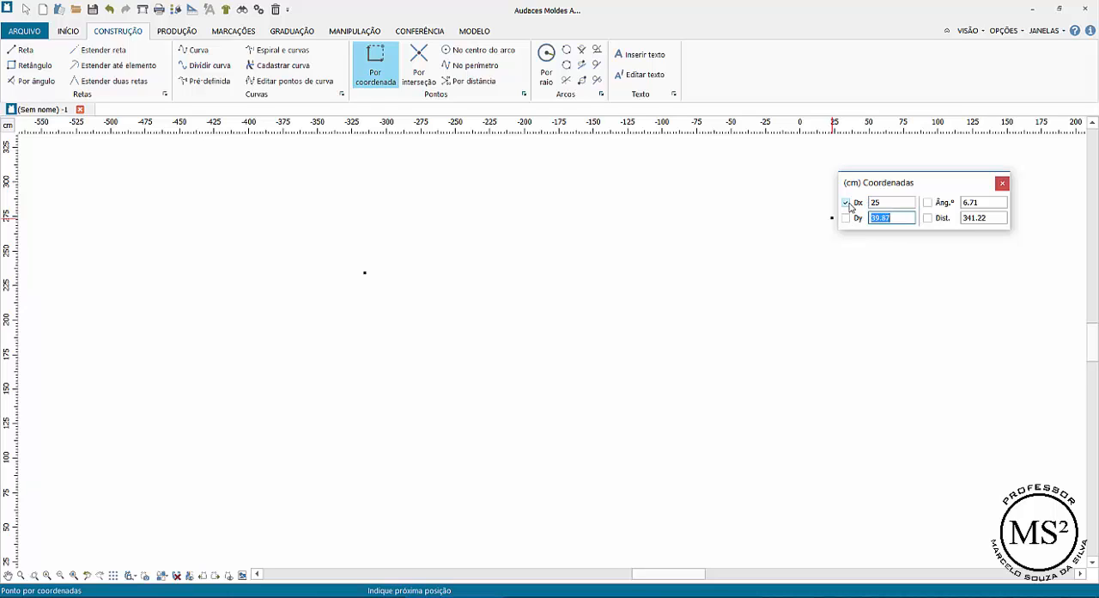
key("Tab")
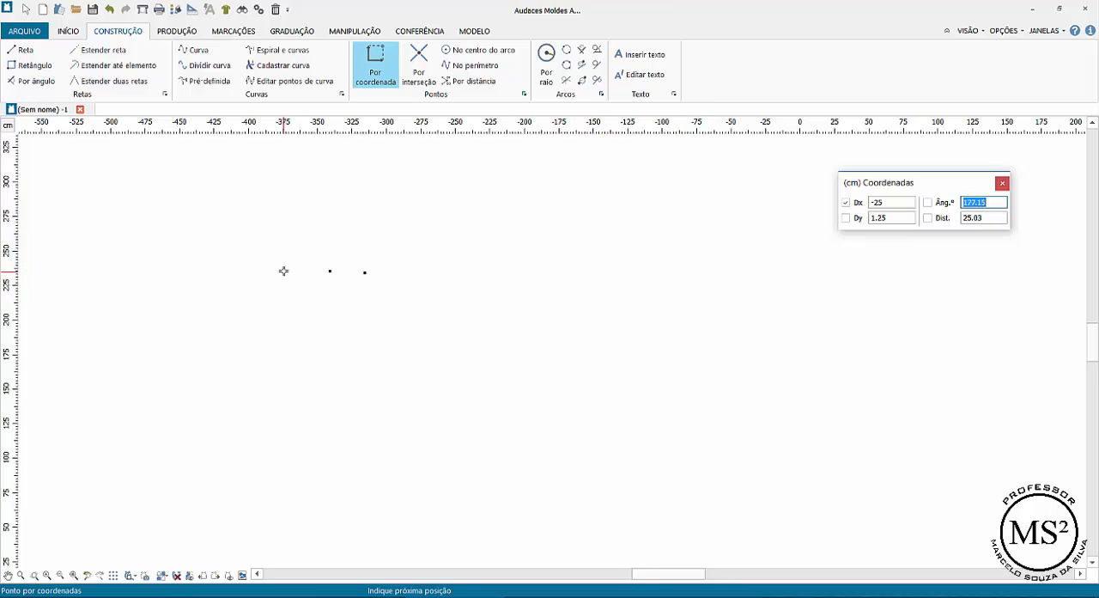
- Fix Dy at 0 and place five more points at 25 cm intervals in a horizontal row from the reference point
left_click_drag(882, 218, 895, 215)
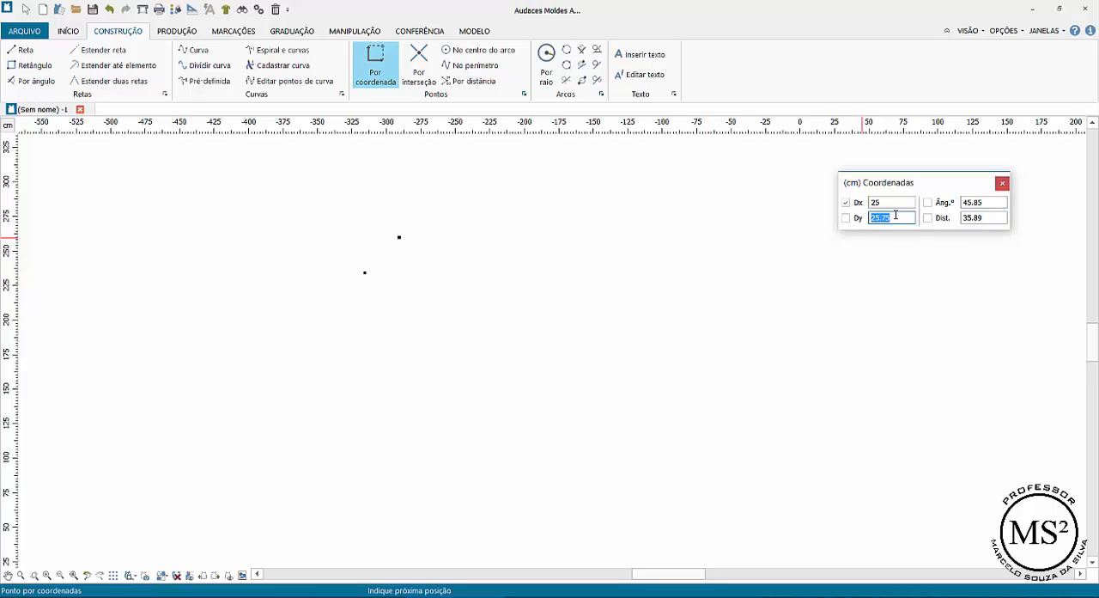
type("0")
left_click(483, 275)
left_click(509, 277)
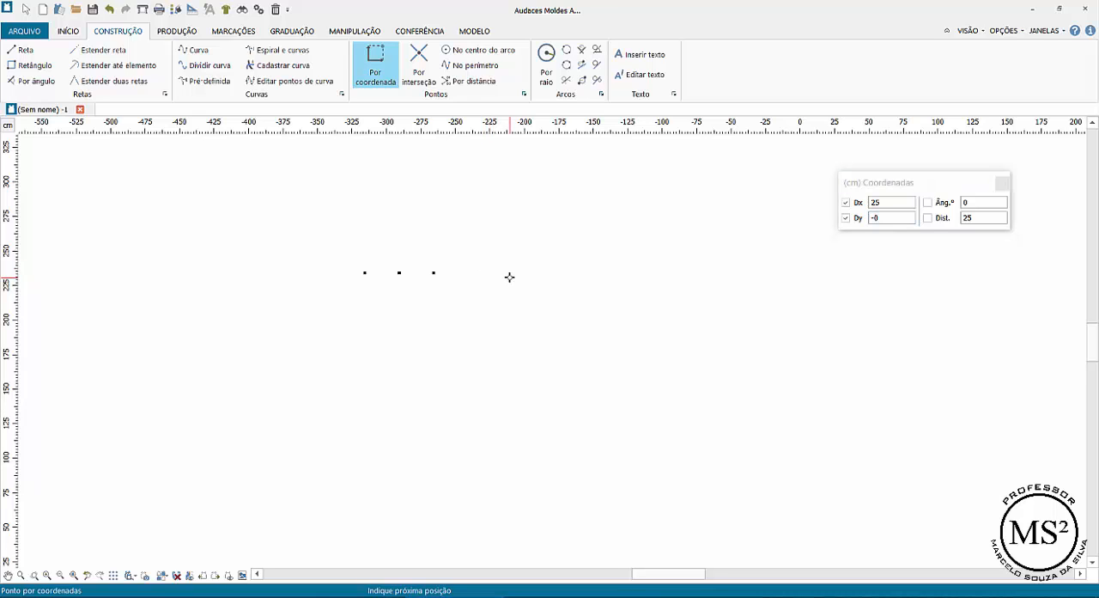
left_click(564, 282)
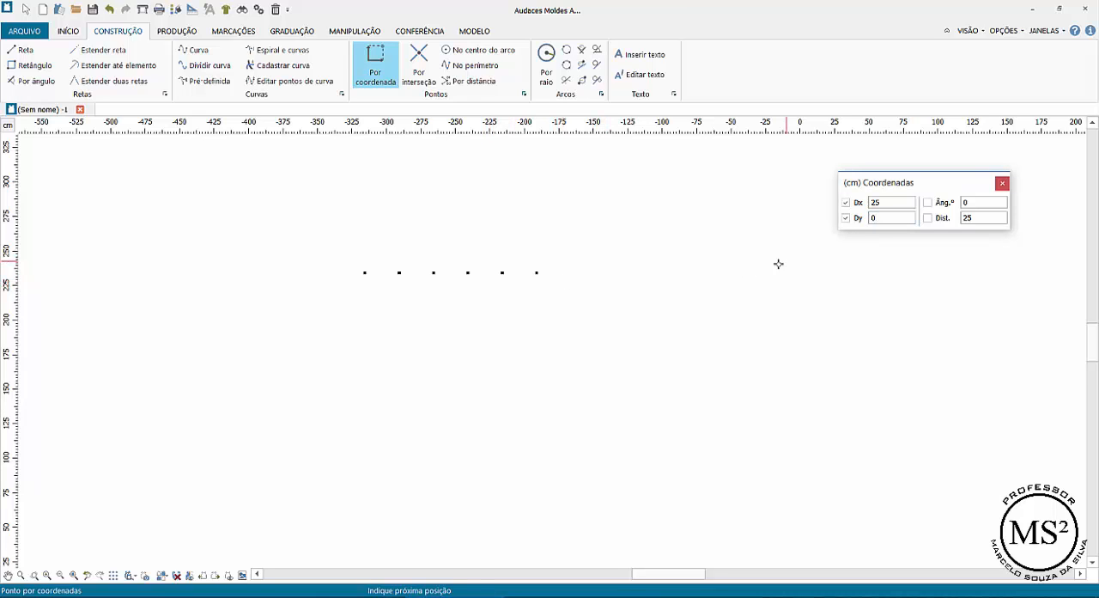
left_click(650, 284)
left_click(649, 283)
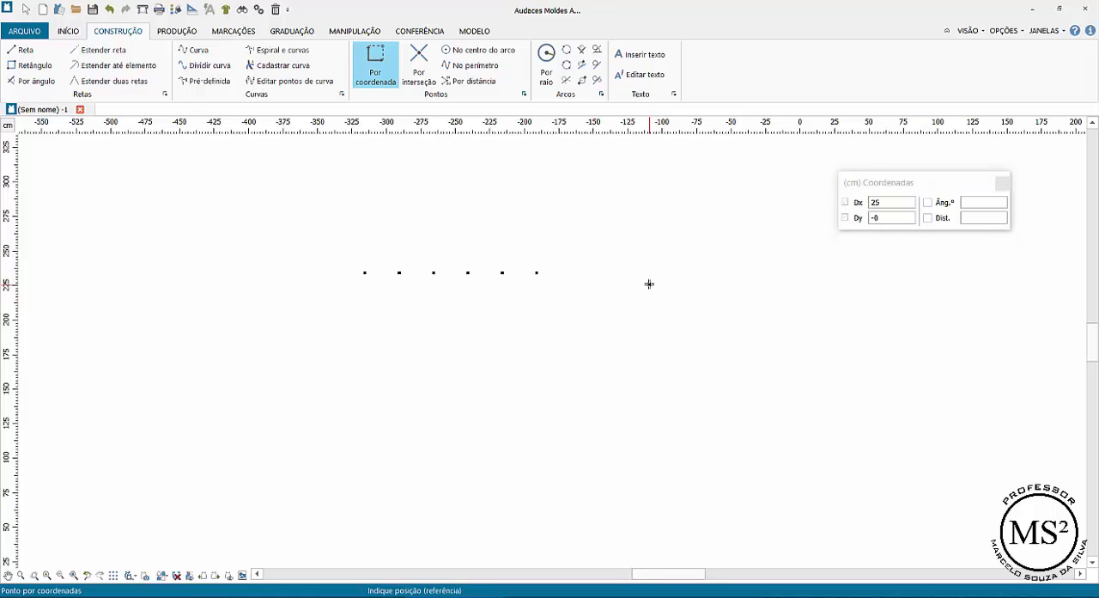
left_click(304, 263)
- Draw connected straight lines (Reta) through the first three points of the row
left_click(20, 49)
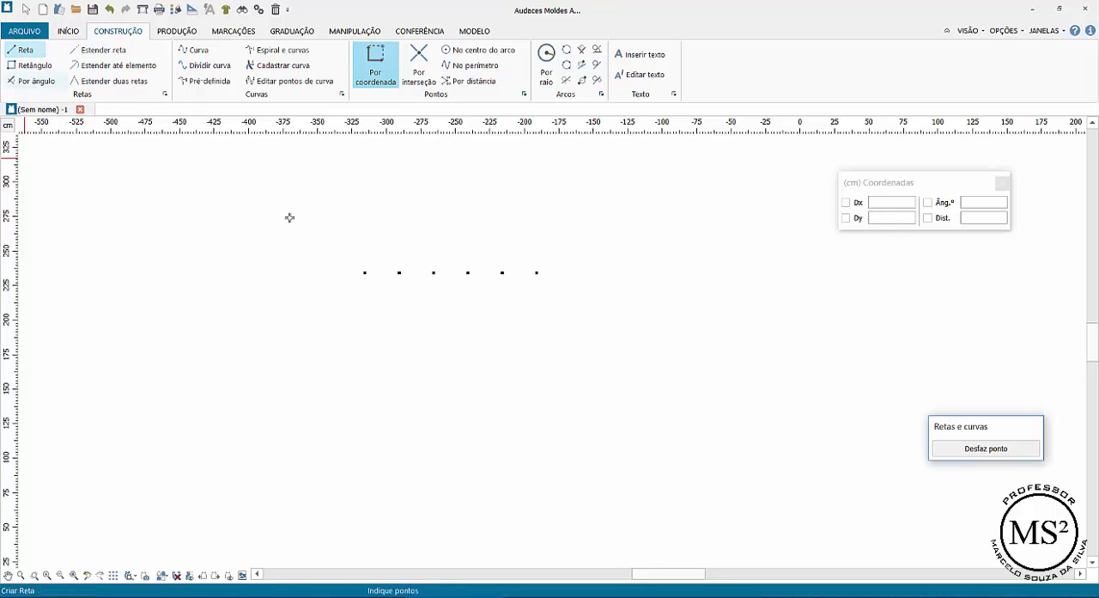
left_click(366, 272)
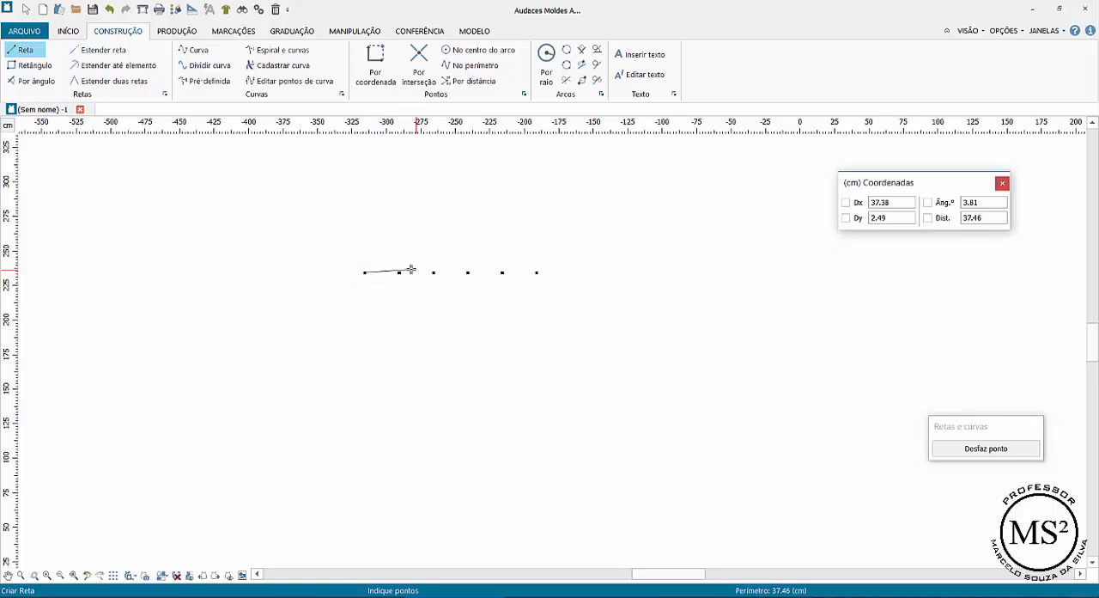
left_click(399, 272)
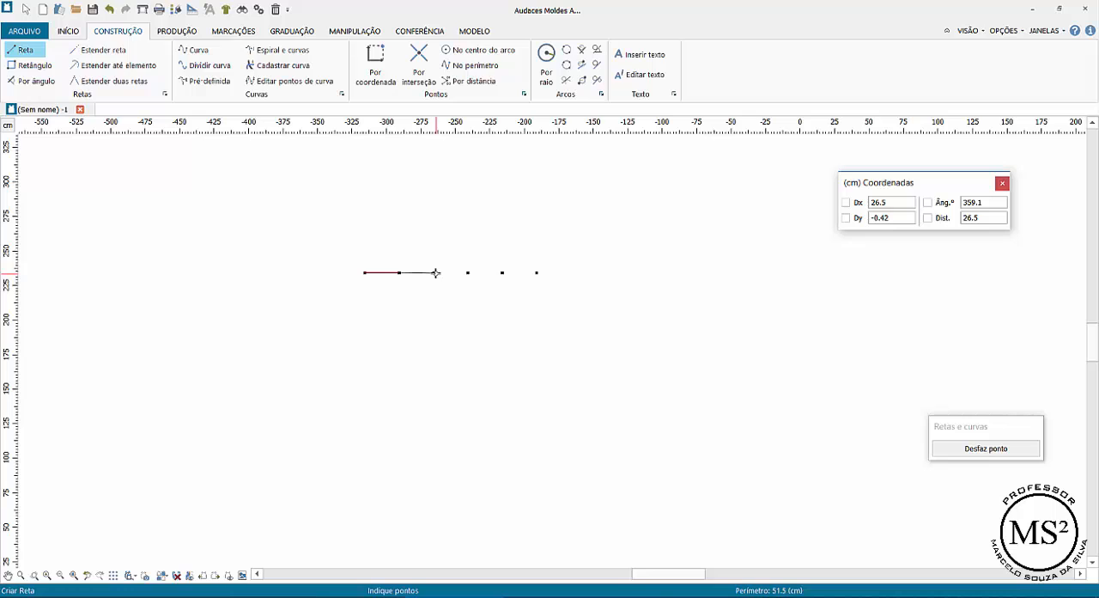
left_click(436, 273)
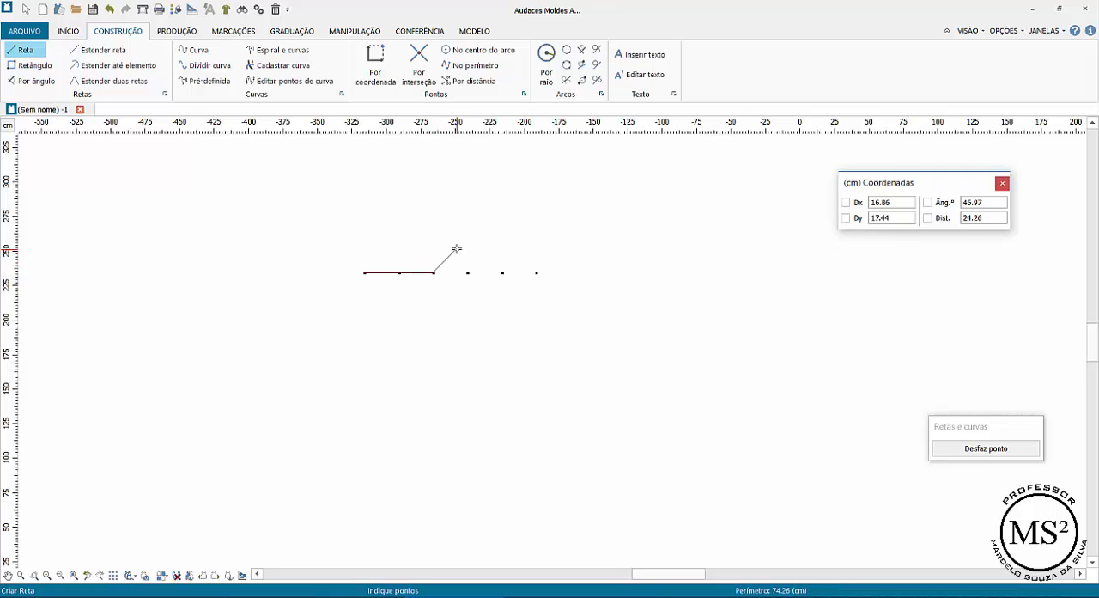
right_click(456, 248)
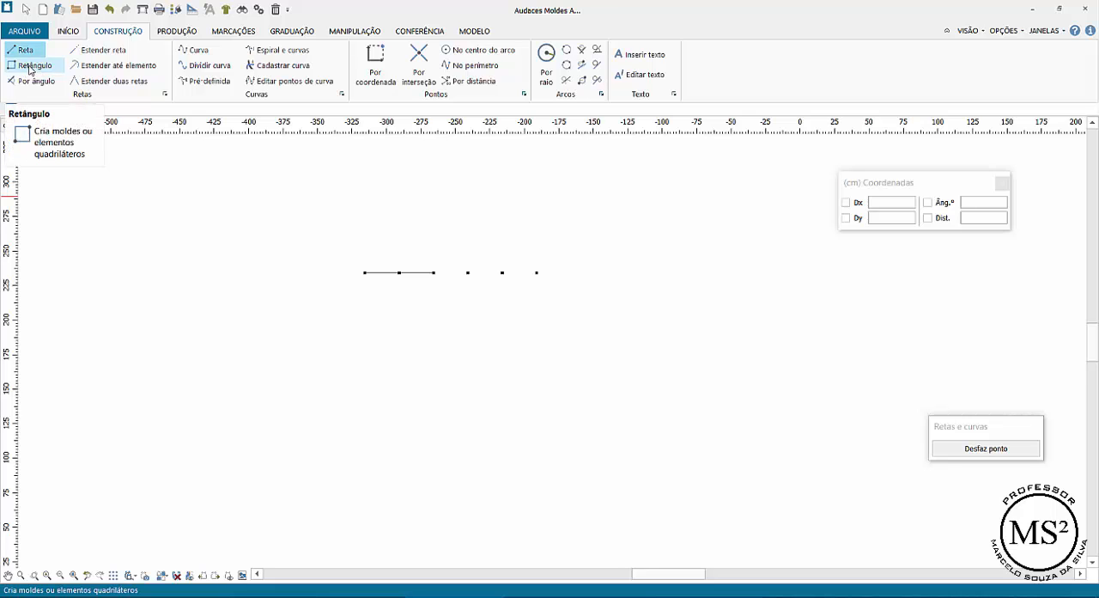
- Select the lines together with the whole row of points and delete them
left_click(26, 8)
left_click_drag(347, 251, 629, 318)
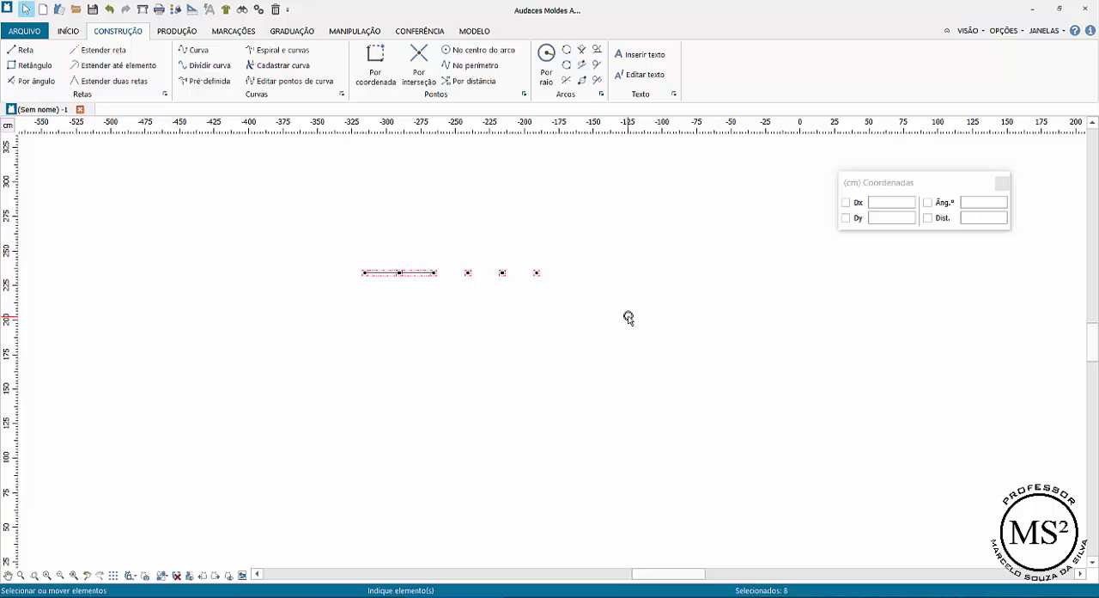
key("Delete")
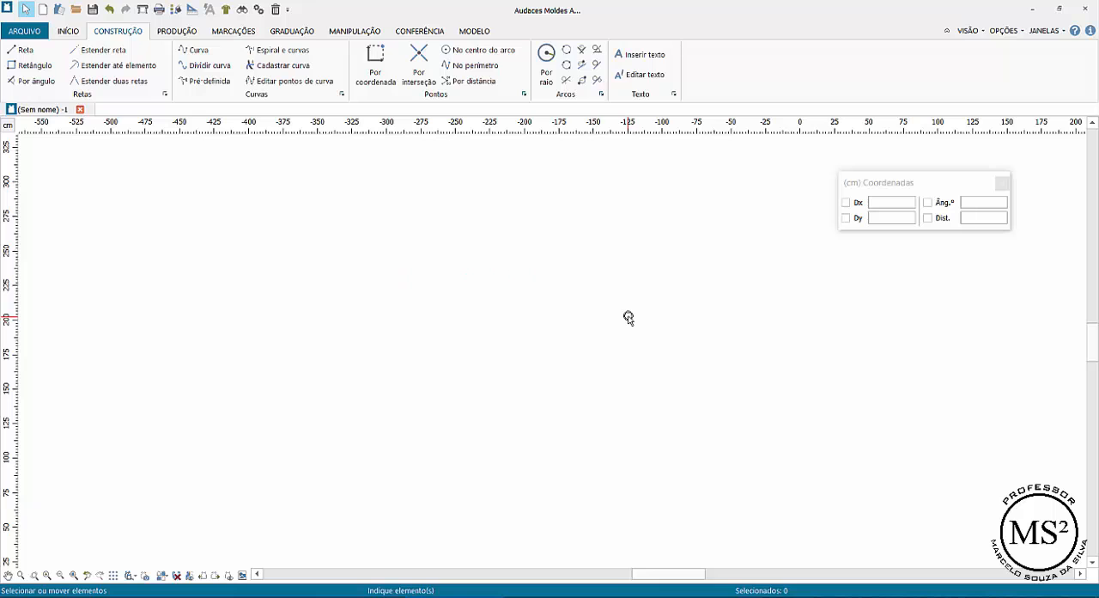
- Draw a 50 by 50 cm square with the Retângulo tool, fixing Dx and Dy at 50, extending down and right from its first corner
left_click(35, 66)
left_click(386, 212)
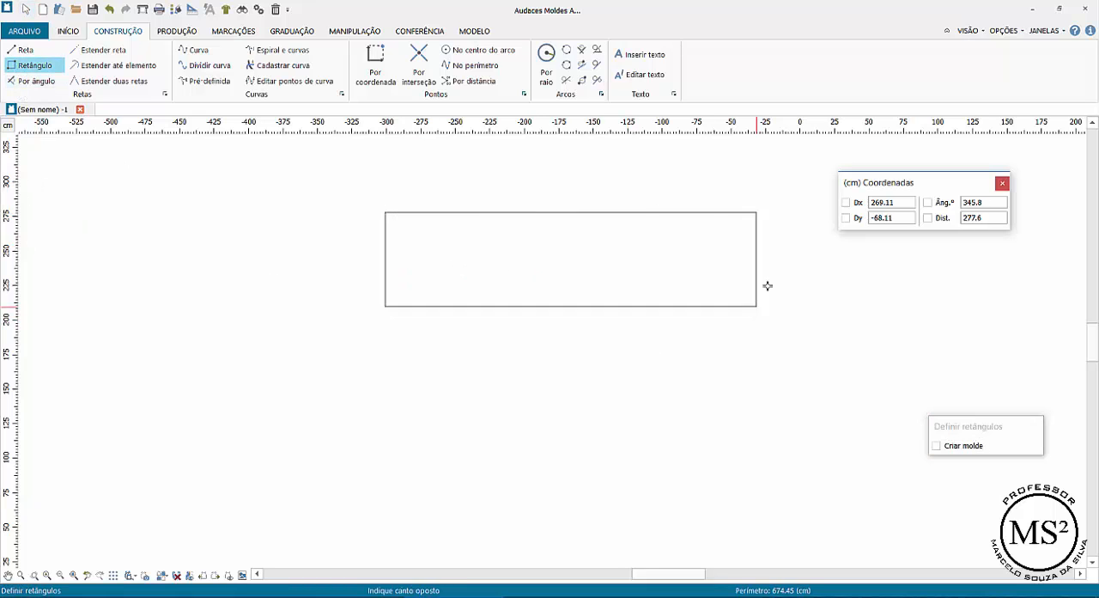
left_click_drag(901, 204, 857, 202)
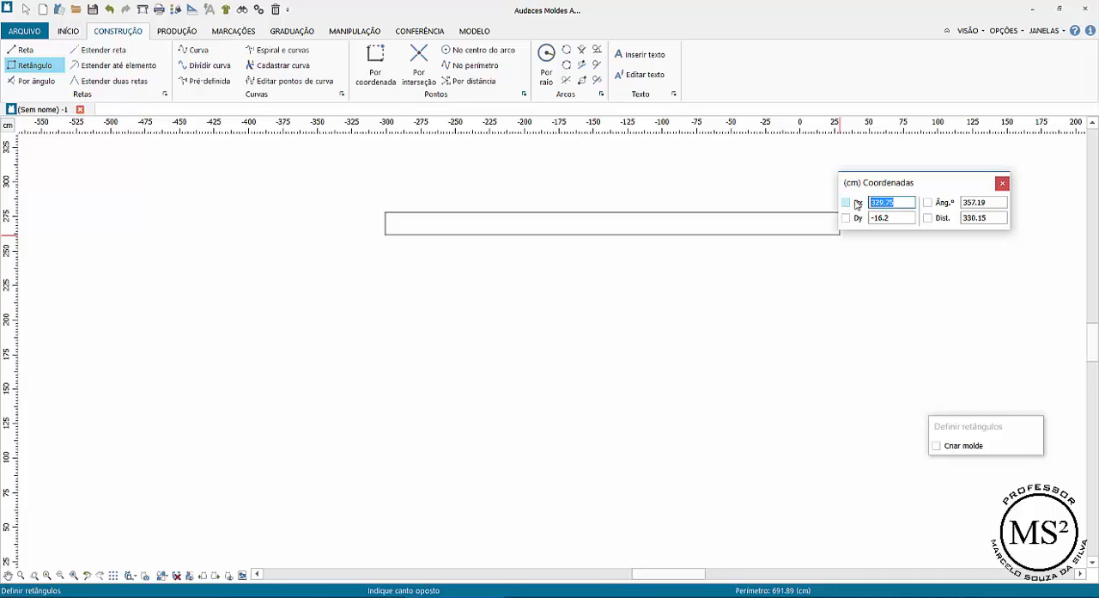
type("50")
key("Tab")
key("Tab")
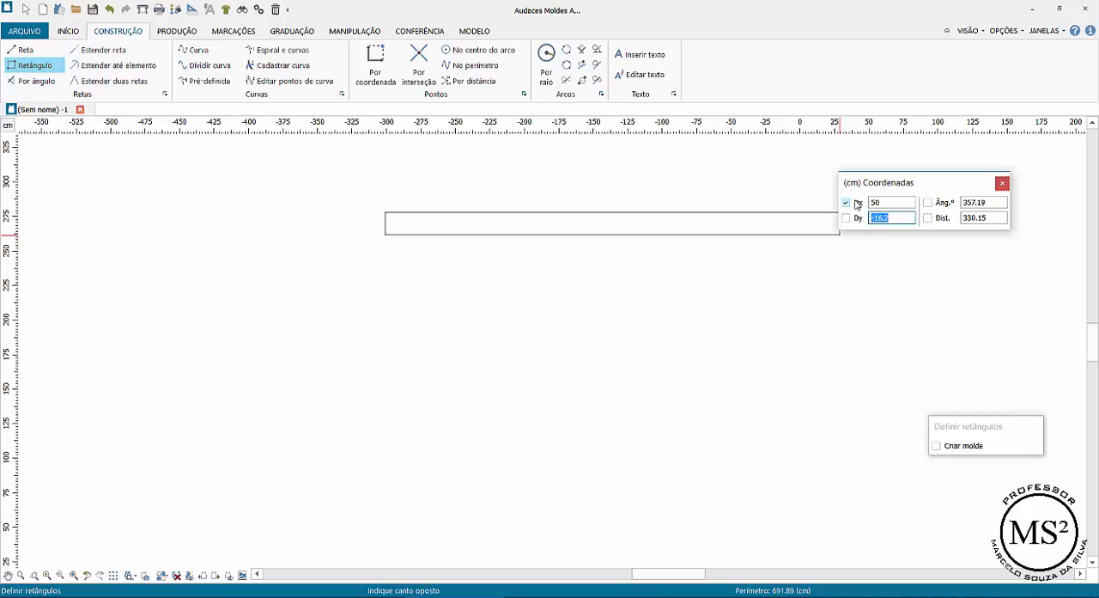
type("5")
key("Tab")
key("Tab")
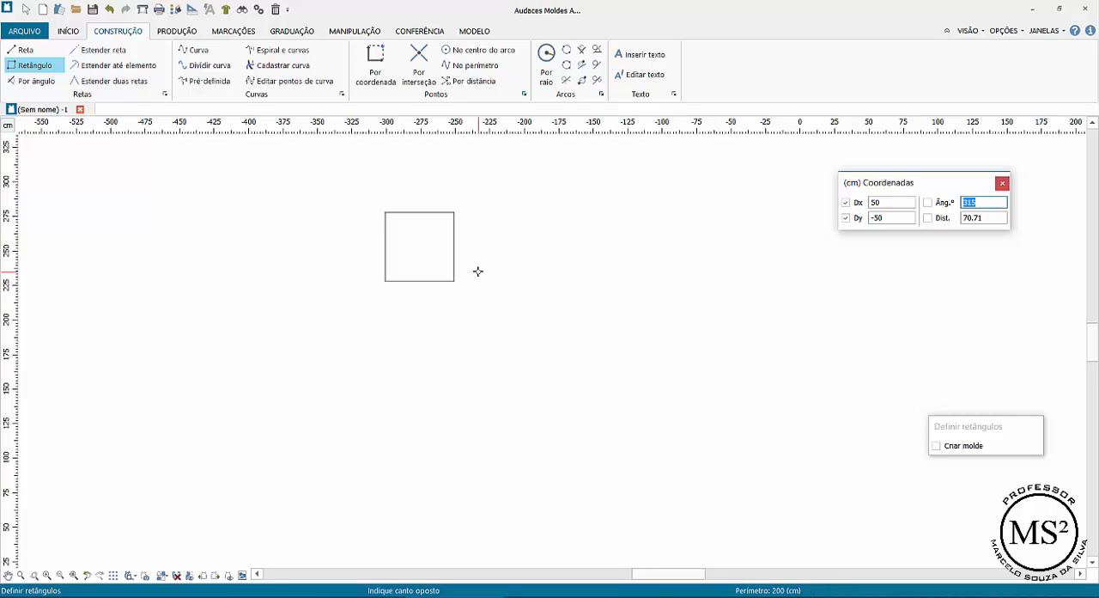
left_click(478, 272)
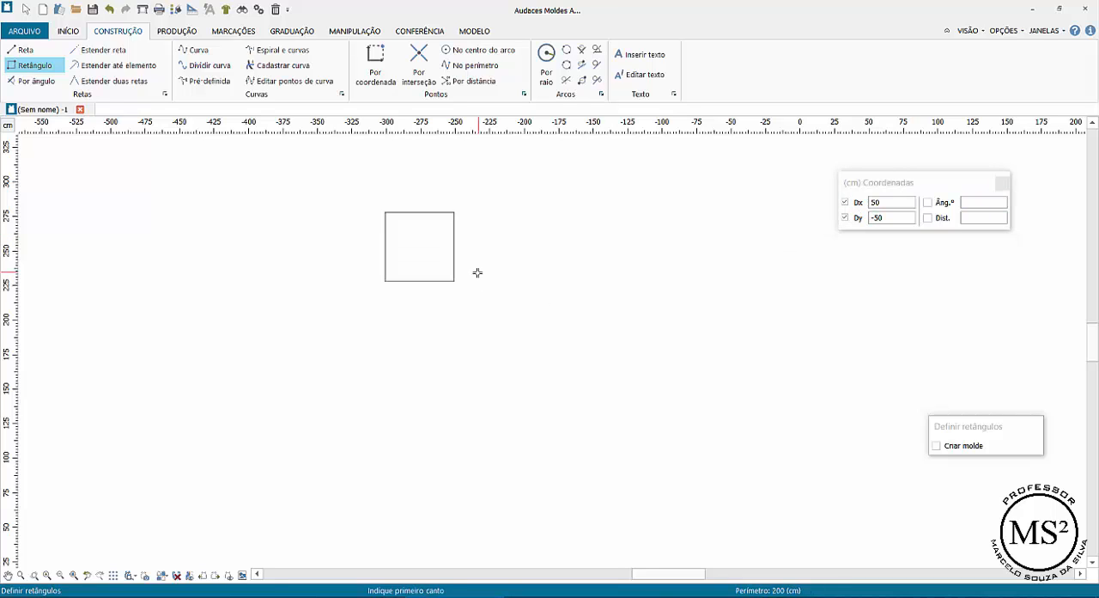
- Draw both corner-to-corner diagonals of the square with the Reta tool
left_click(34, 575)
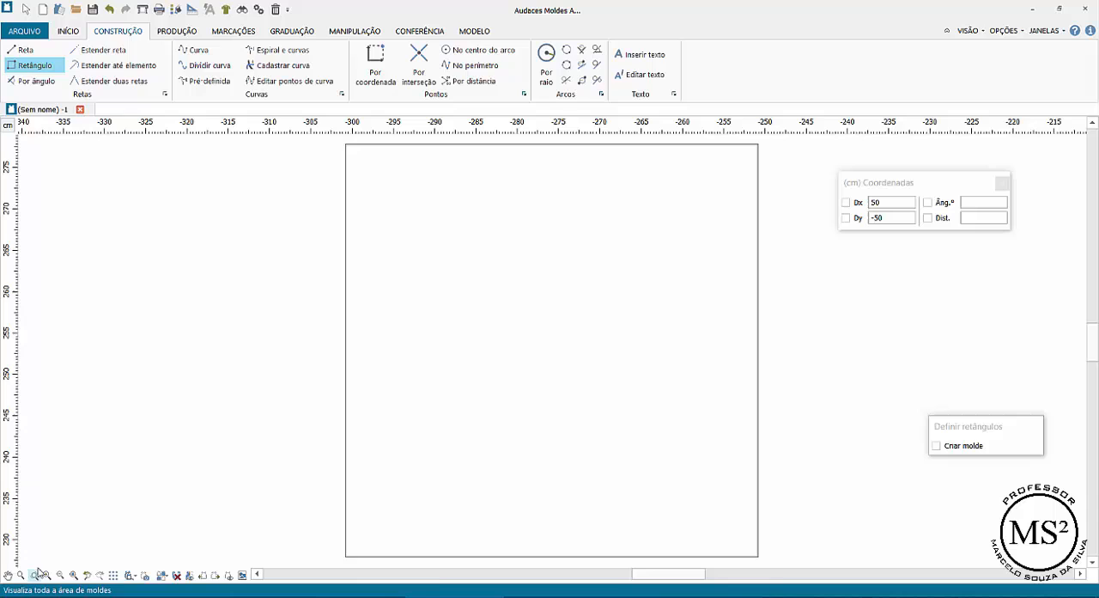
left_click(12, 67)
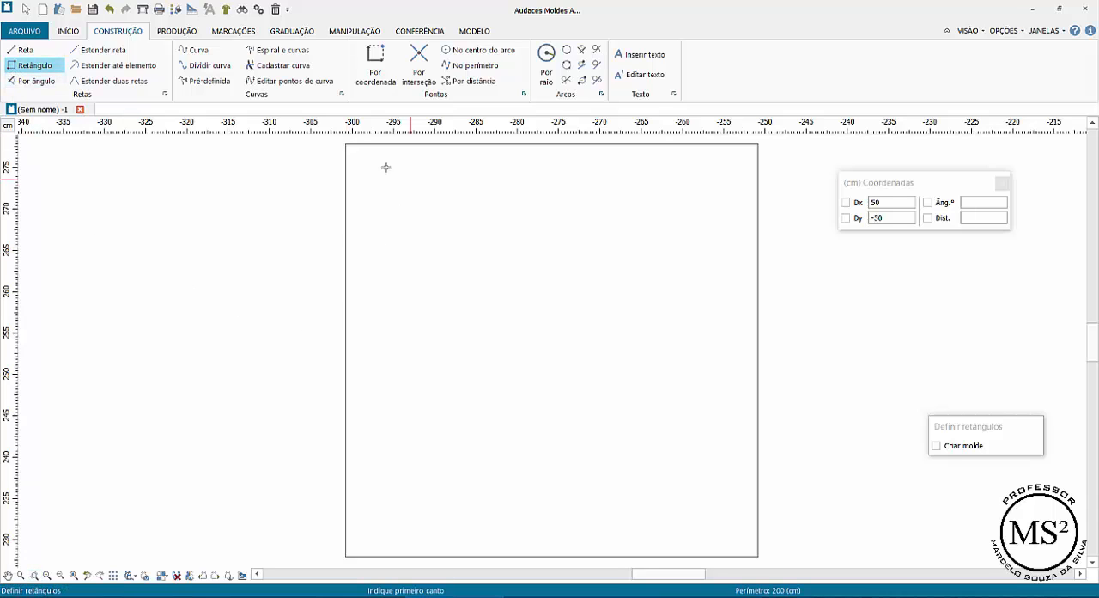
left_click(22, 51)
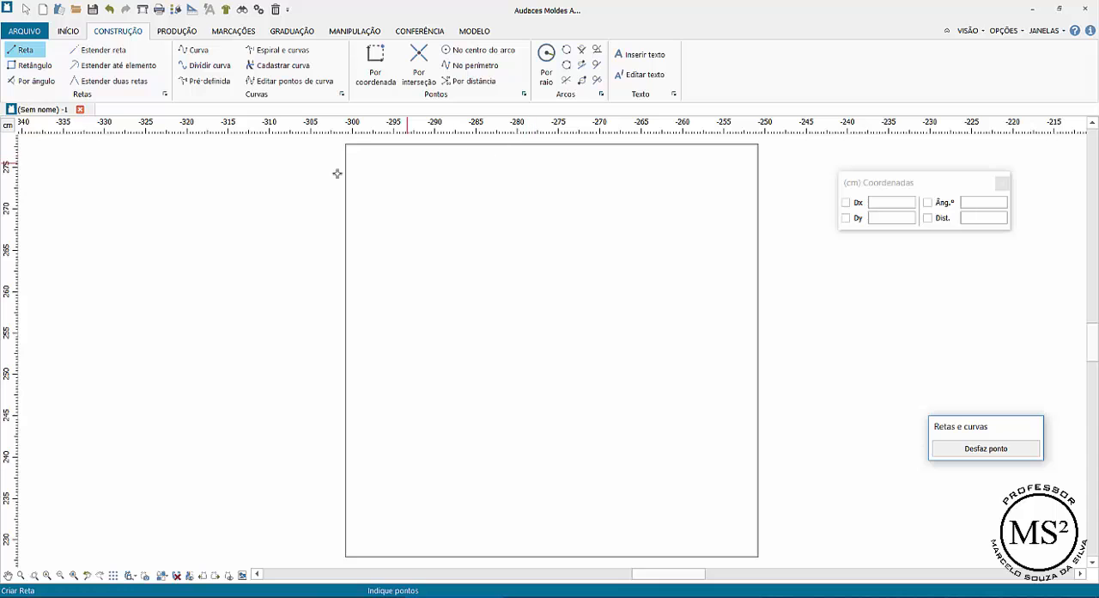
left_click(345, 144)
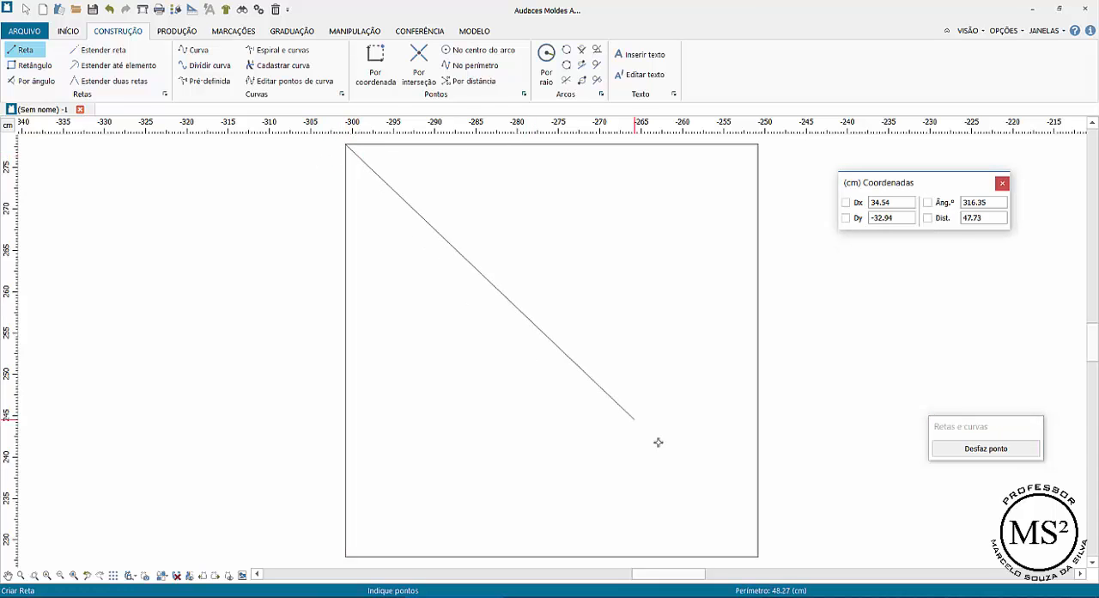
scroll(756, 554, "down", 1)
left_click(755, 554)
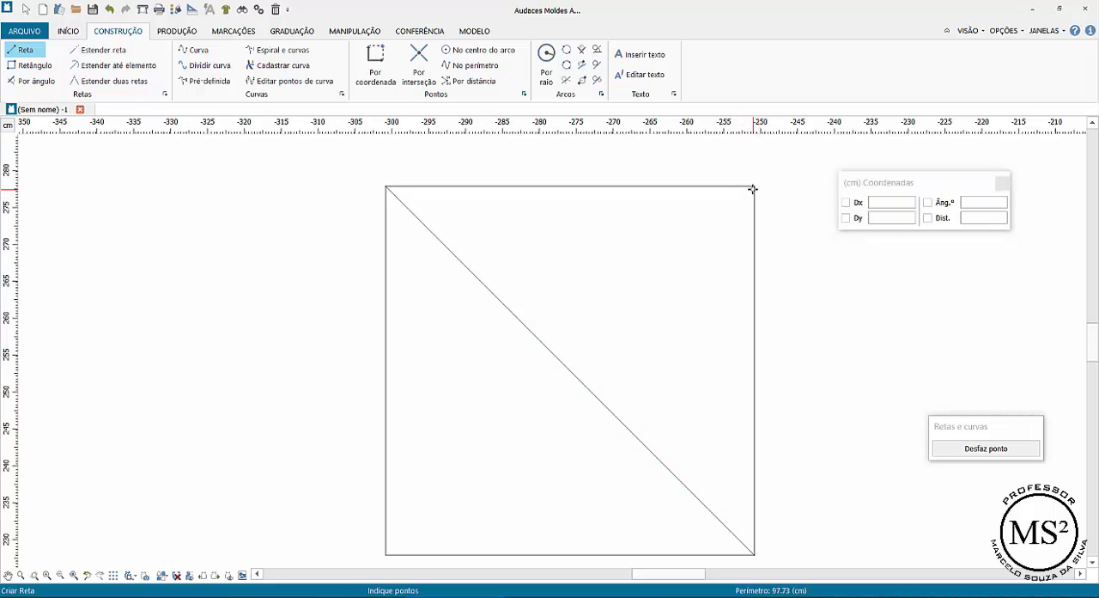
left_click(729, 221)
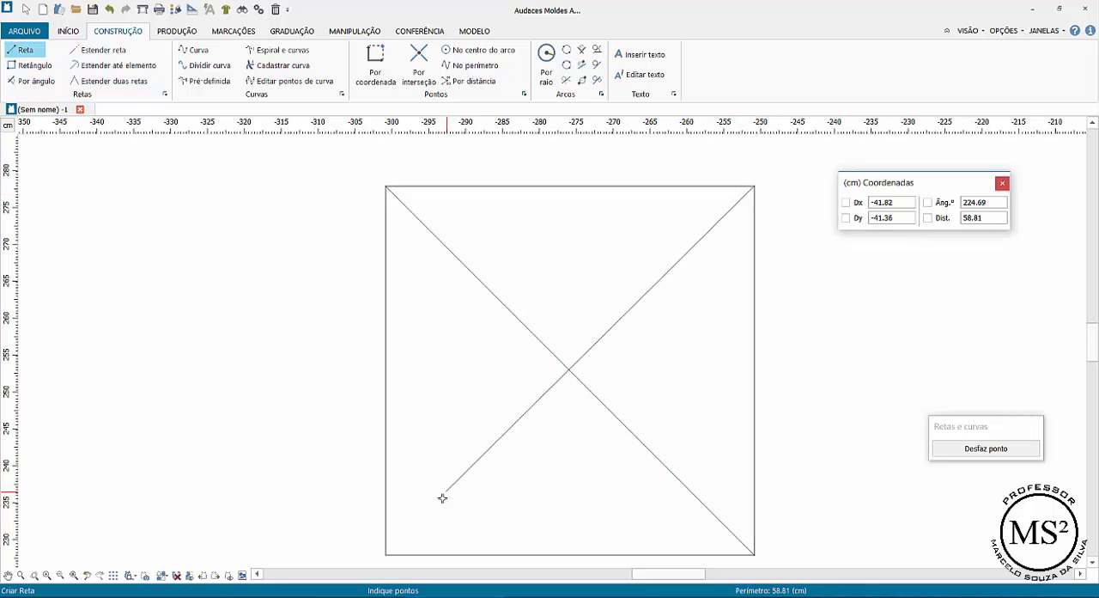
left_click(386, 554)
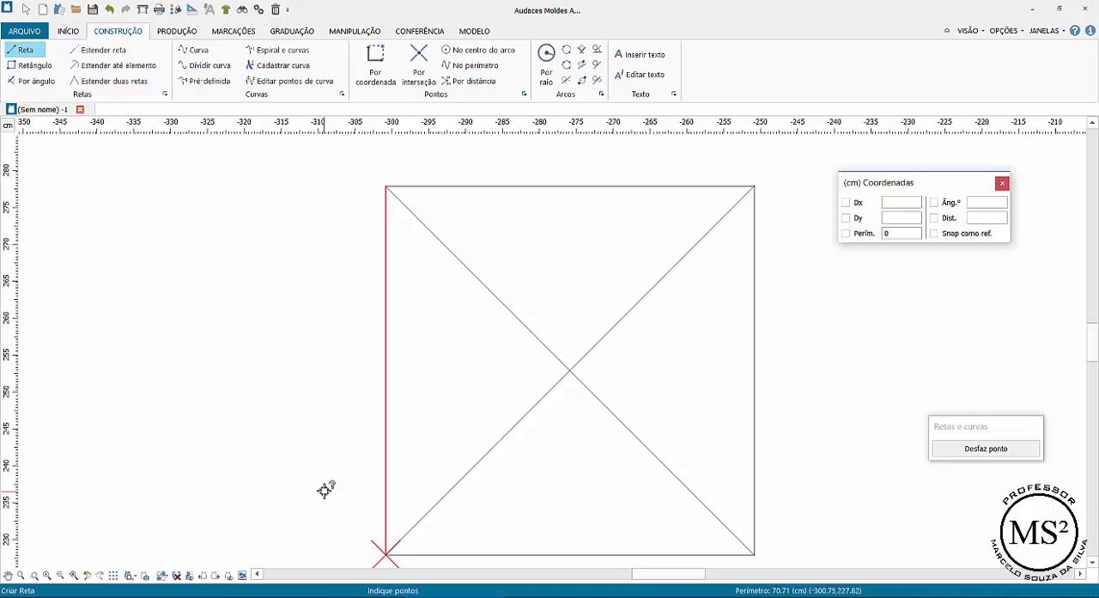
right_click(311, 380)
- Draw the horizontal and vertical centre lines of the square between the midpoints of its opposite sides
left_click(383, 369)
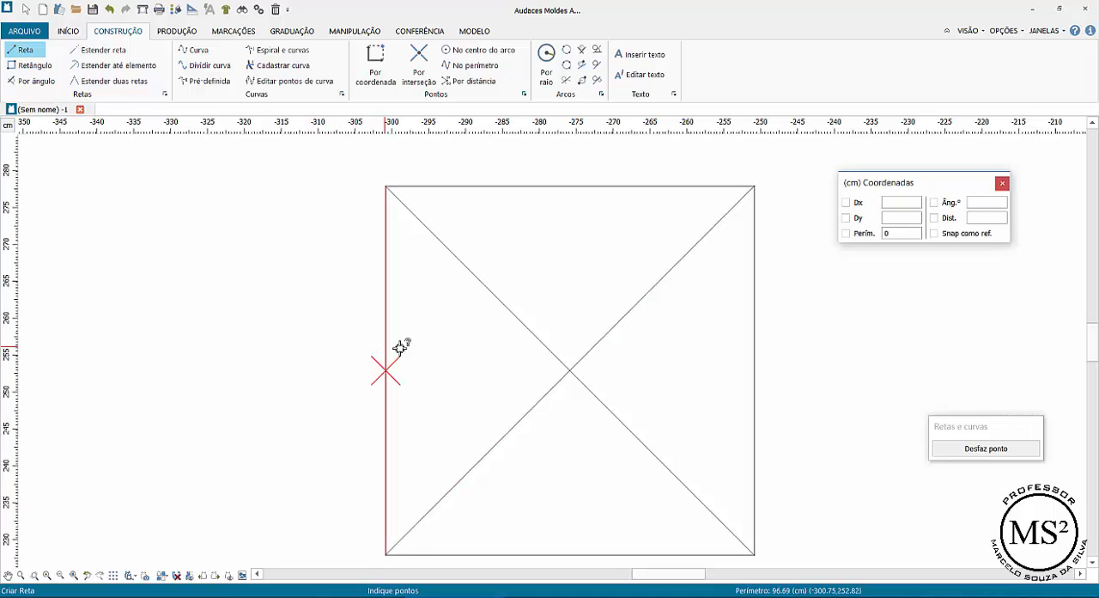
left_click(755, 370)
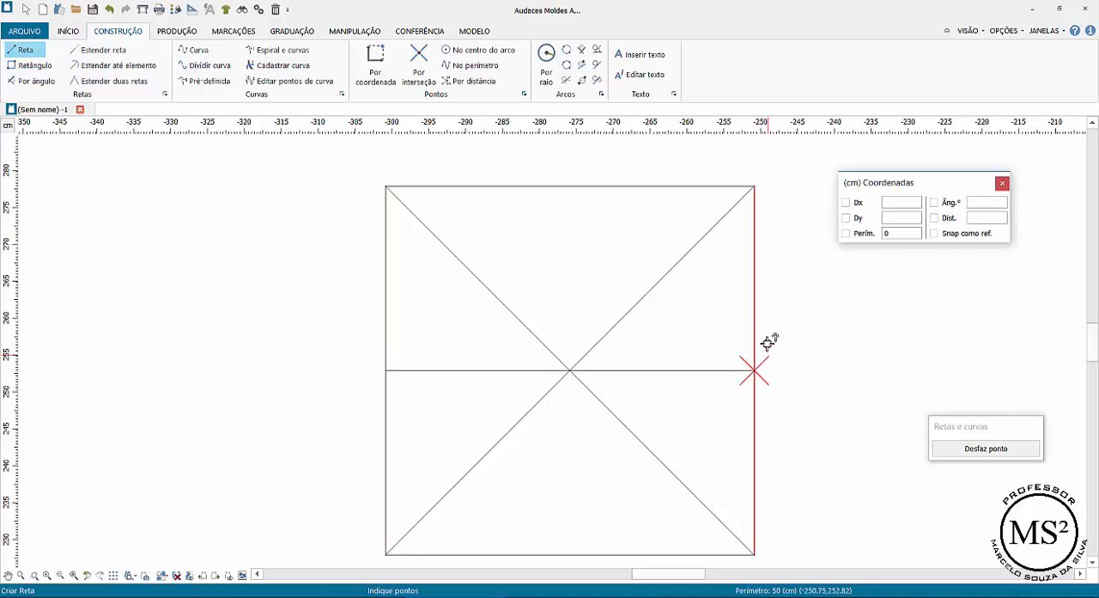
right_click(696, 334)
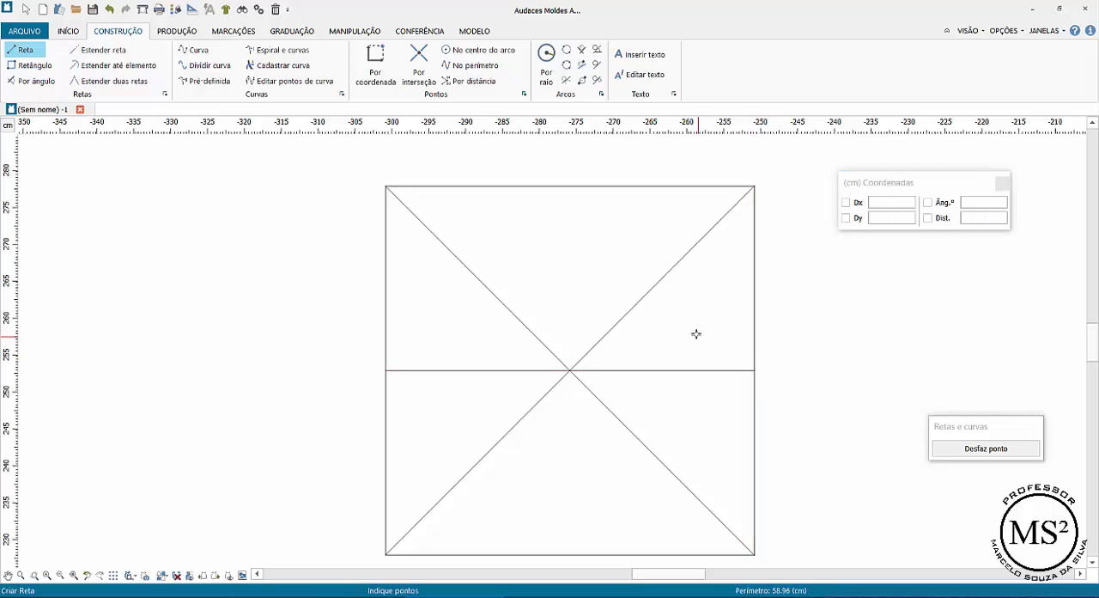
left_click(571, 186)
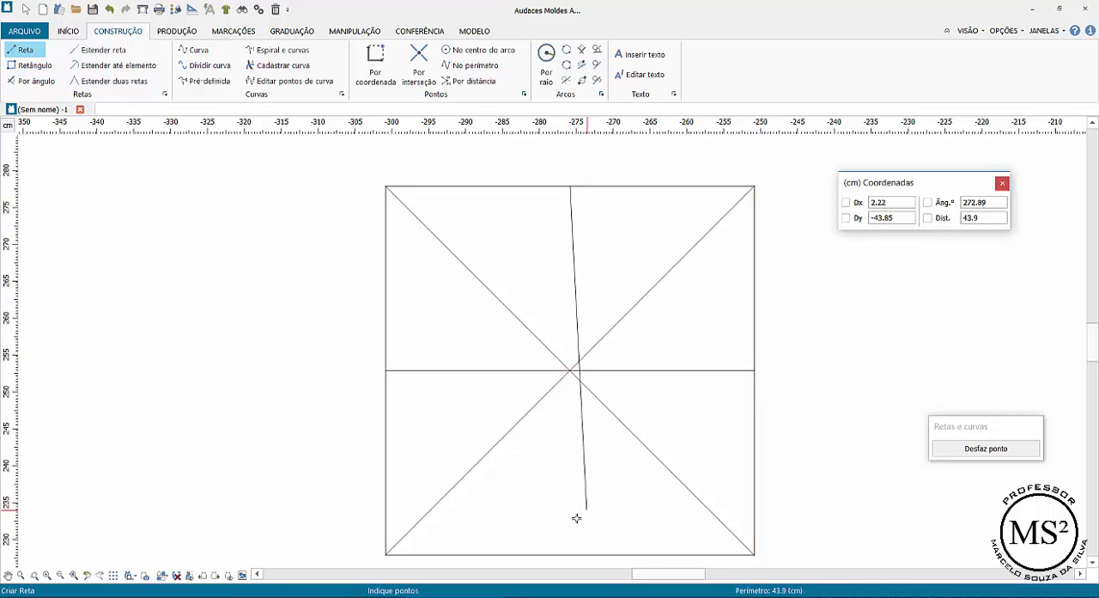
left_click(570, 554)
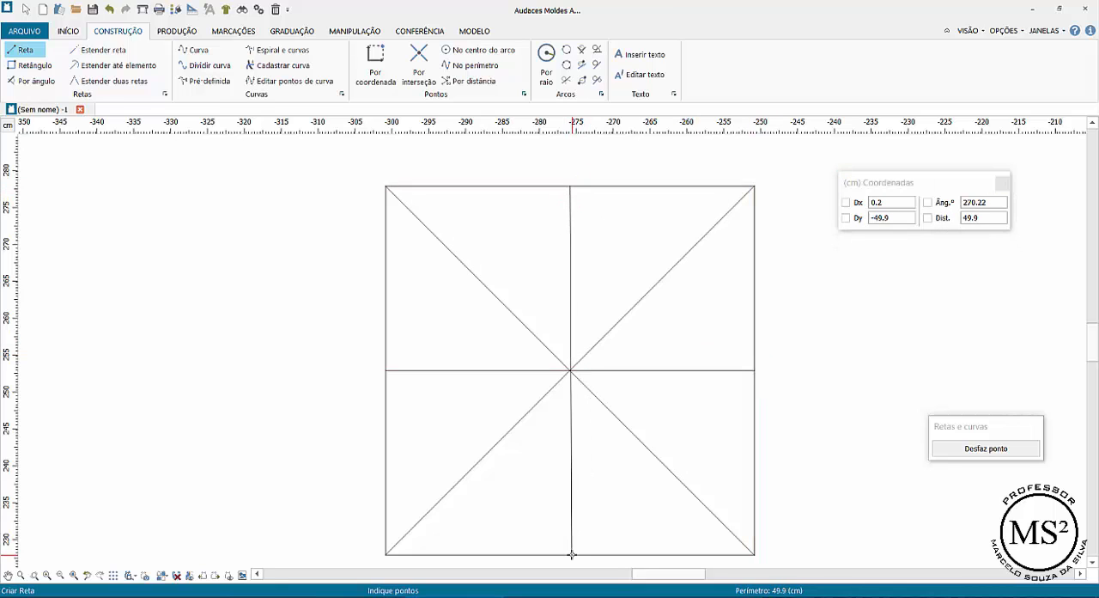
right_click(682, 509)
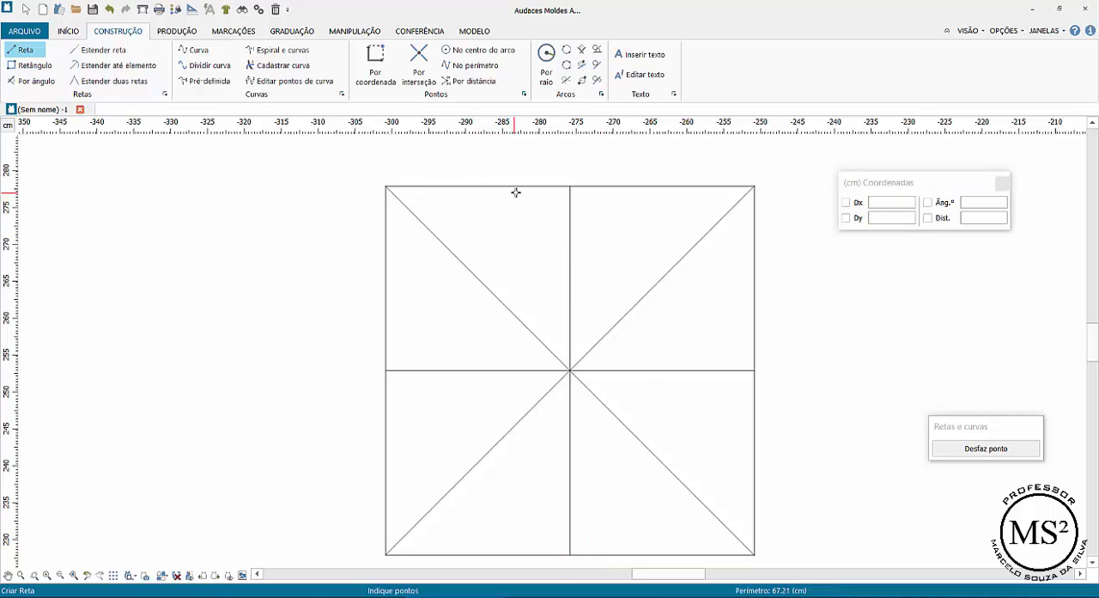
left_click(464, 187)
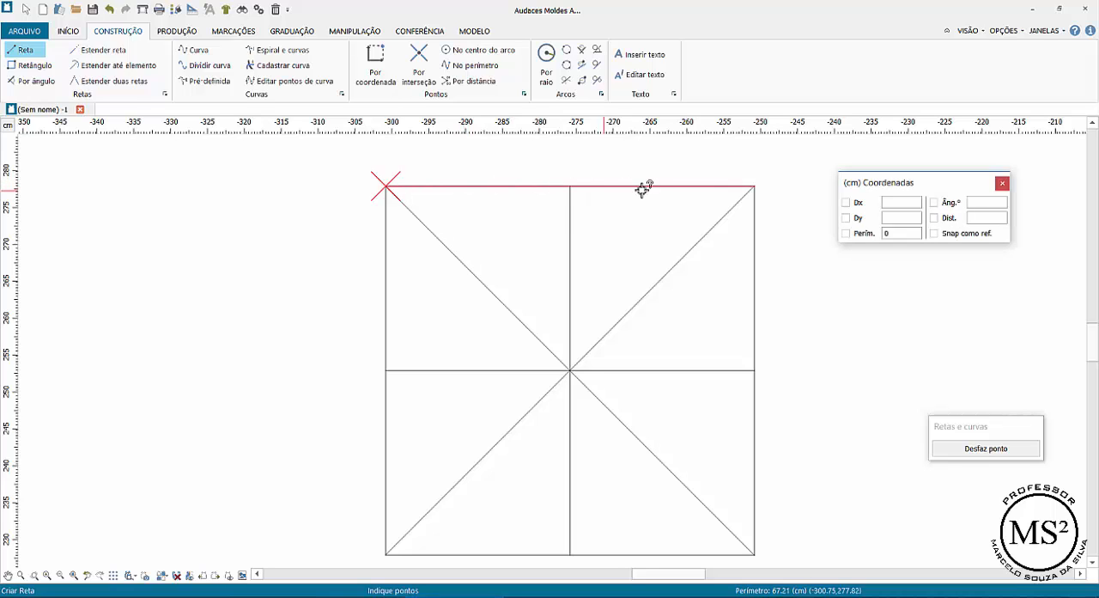
left_click(562, 168)
key("Escape")
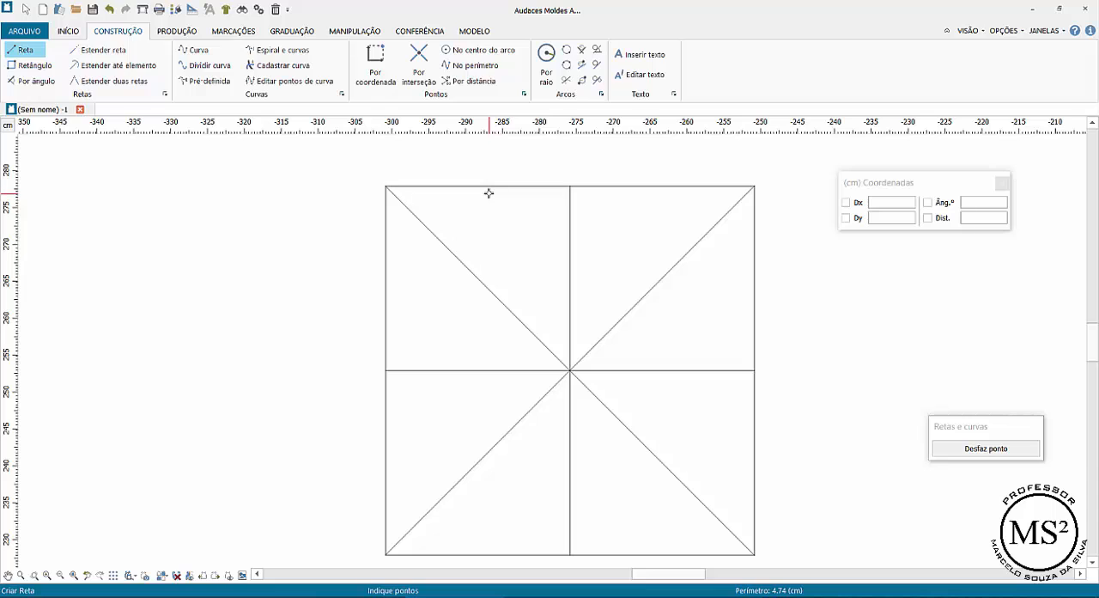
- Start the Por coordenada point tool with the square's upper-left corner as reference and fix Dx at 12.5
left_click(373, 67)
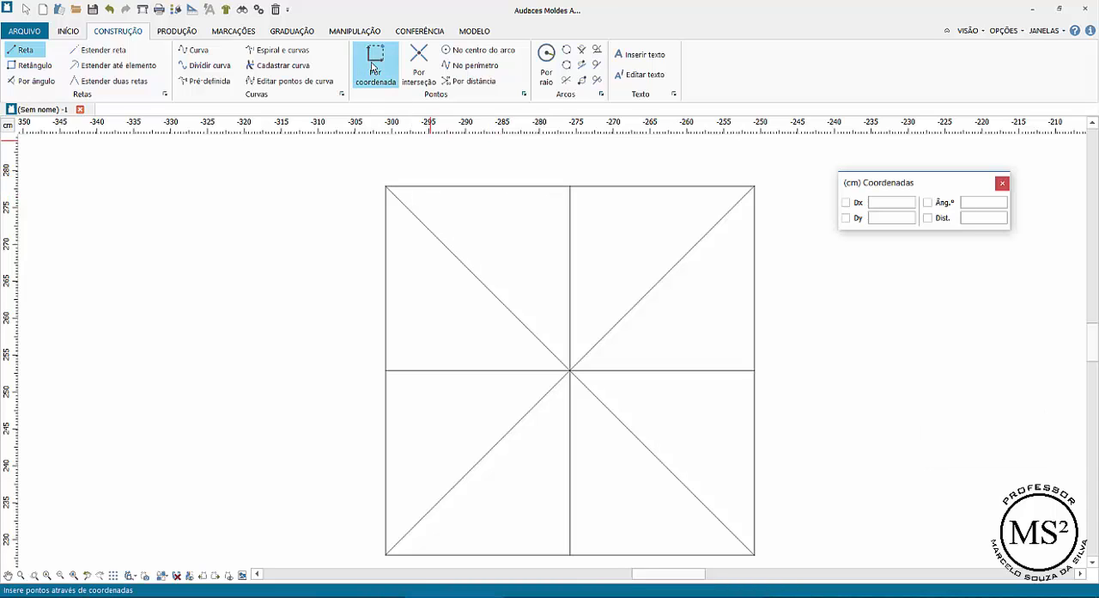
left_click(374, 67)
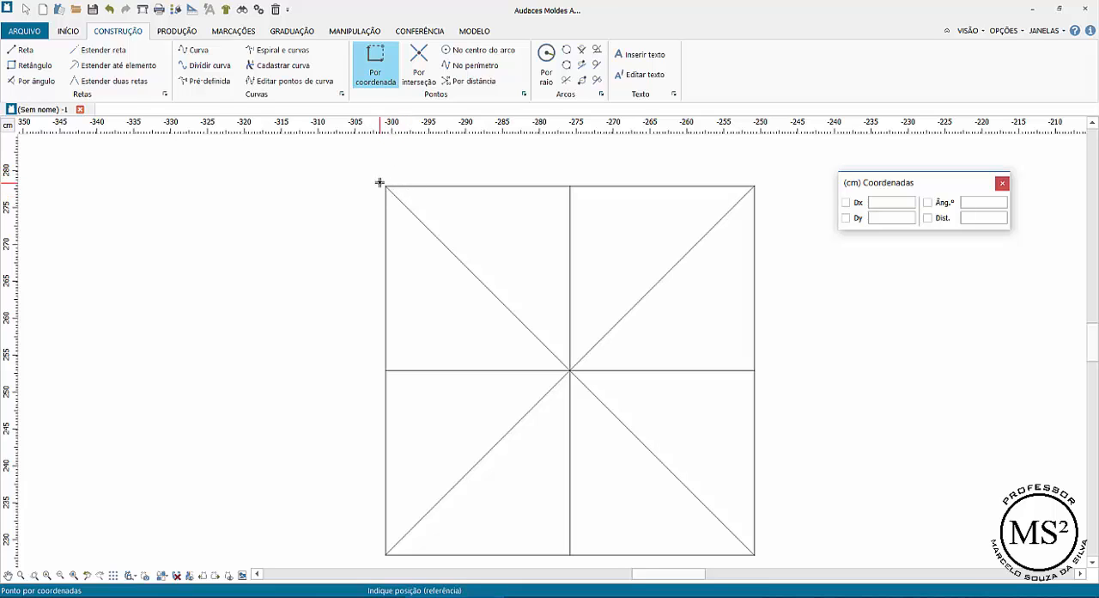
left_click(385, 186)
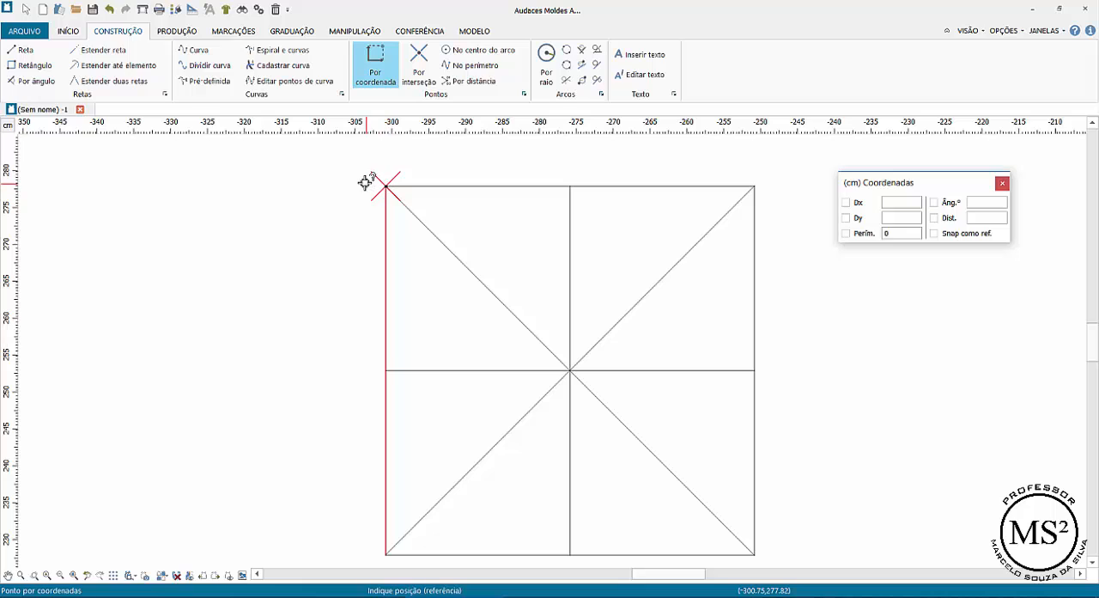
left_click(365, 181)
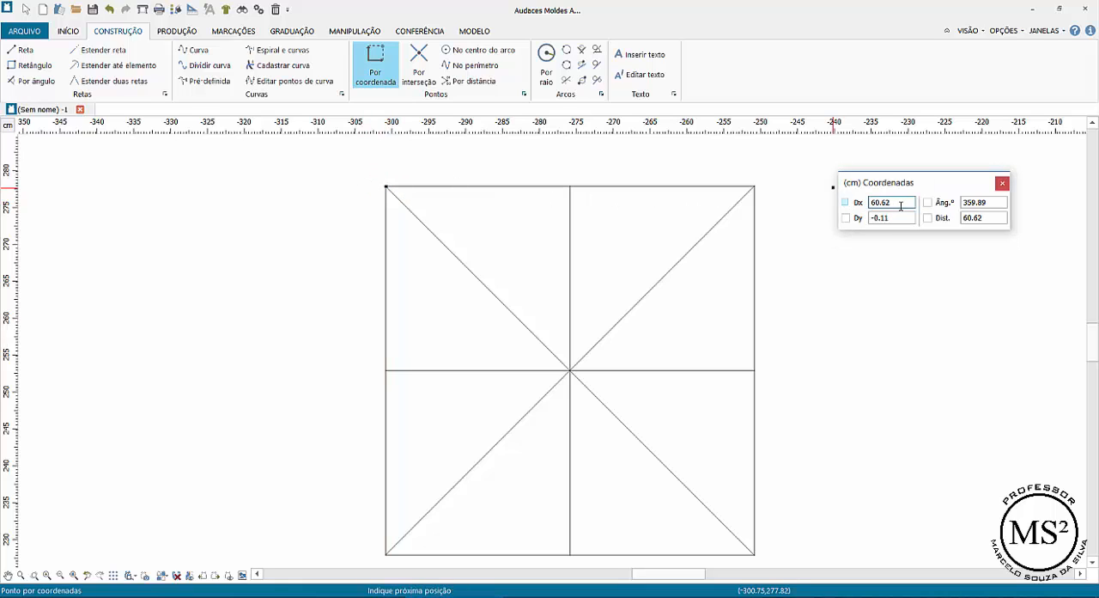
left_click_drag(906, 205, 848, 200)
key("Tab")
left_click(845, 202)
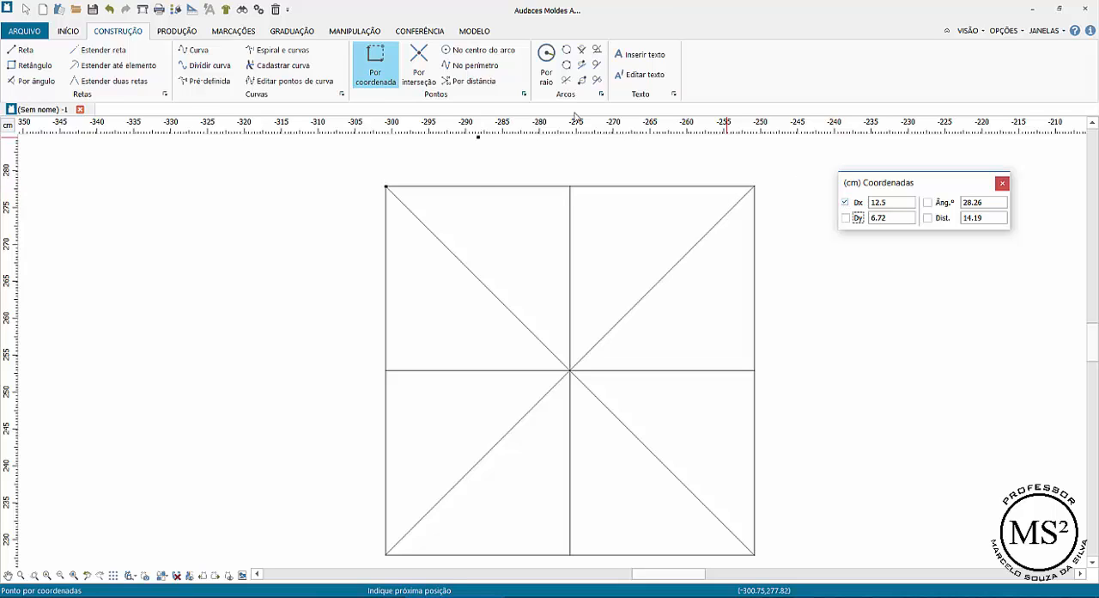
- Fix Dy at 0 and place points at 12.5 cm intervals along the square's top edge
double_click(893, 218)
type("0")
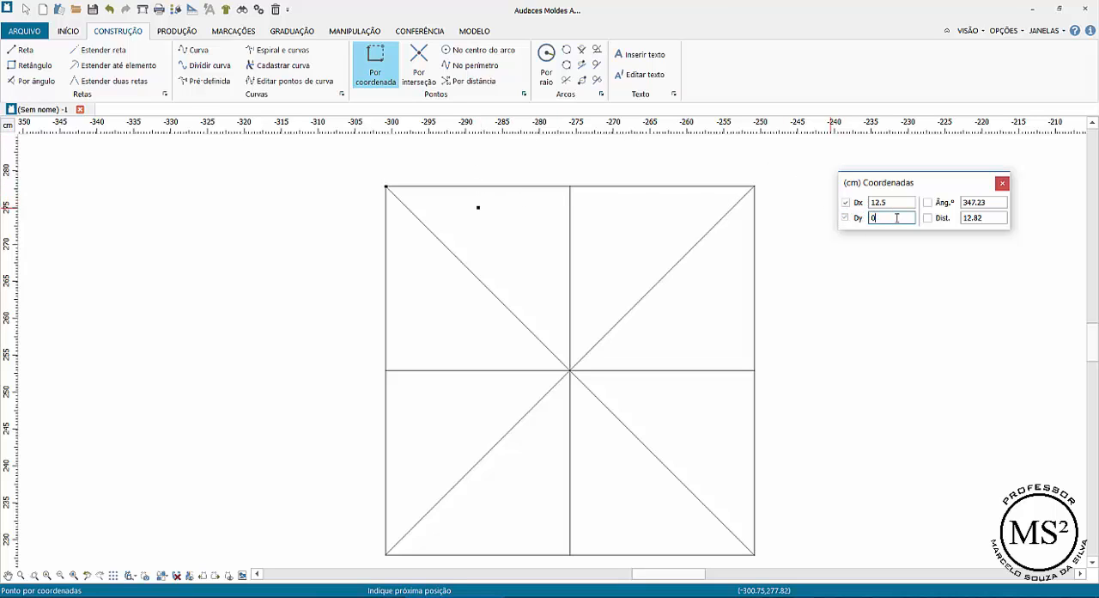
key("Tab")
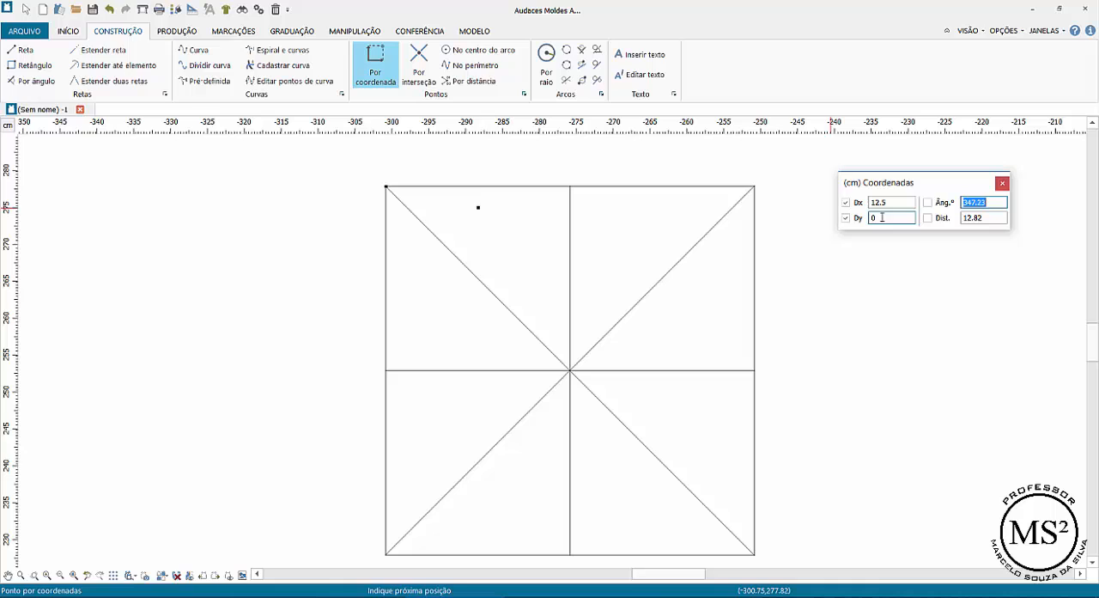
left_click(507, 202)
left_click(613, 207)
left_click(701, 196)
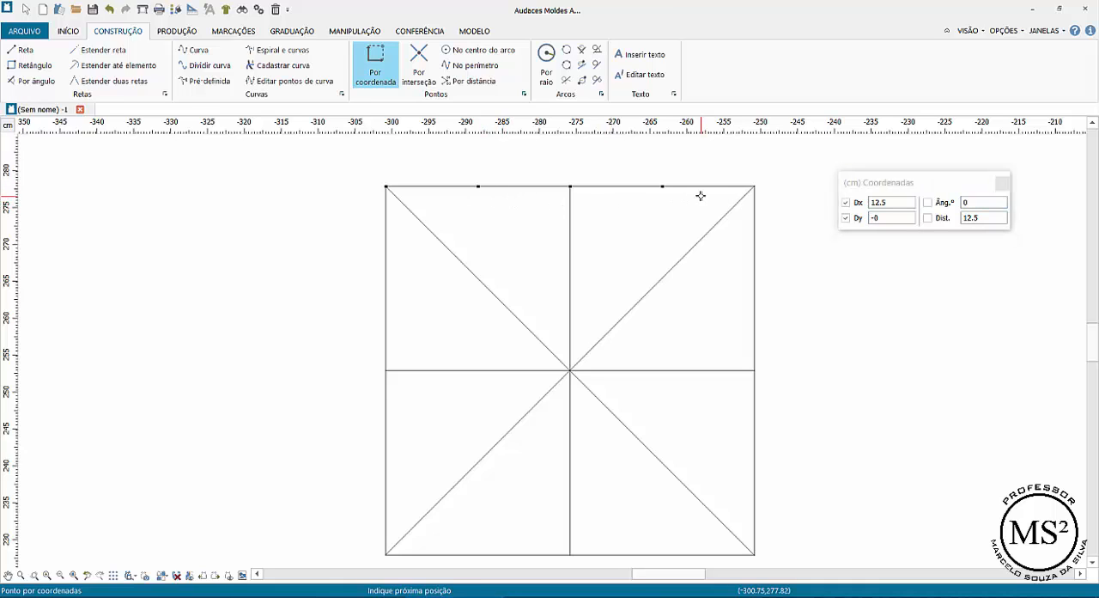
left_click(780, 192)
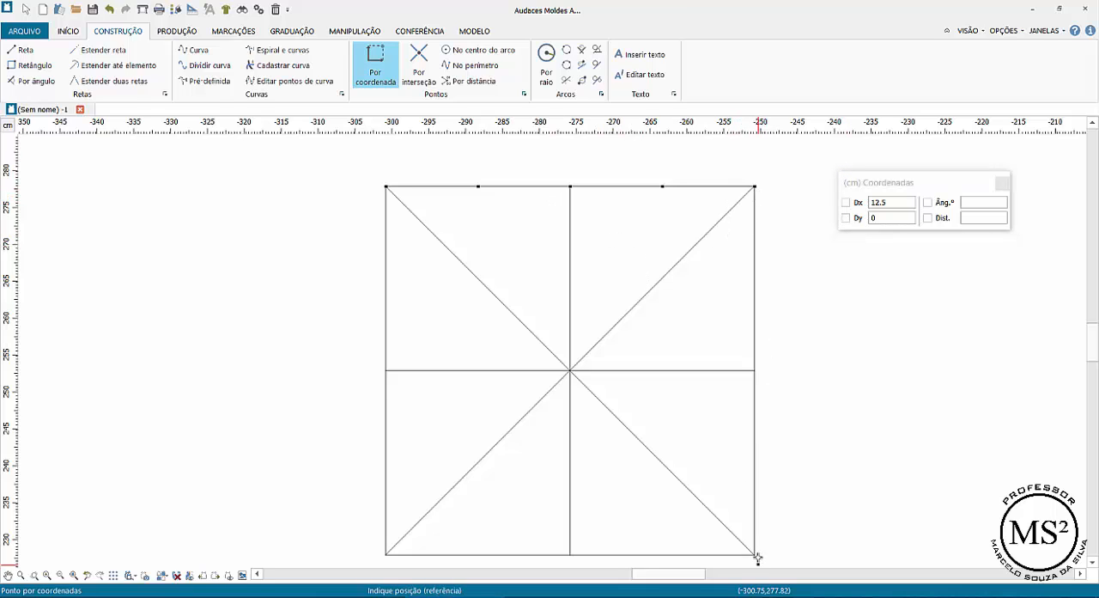
- Place points every 12.5 cm down the square's right edge from its upper-right corner, fixing Dx at 0 and Dy at -12.5
left_click(753, 185)
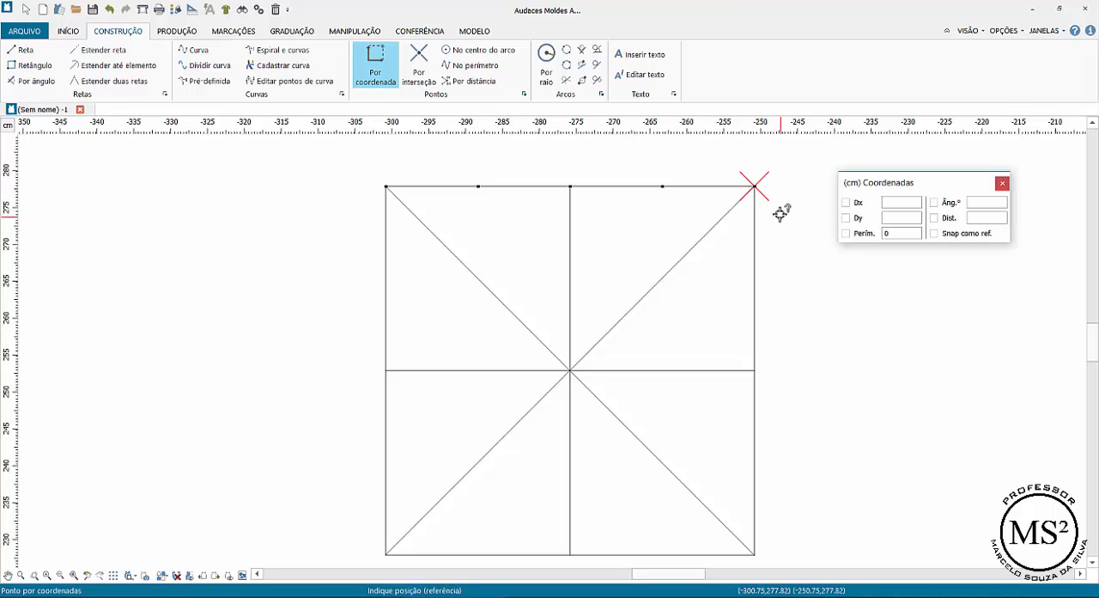
left_click(894, 202)
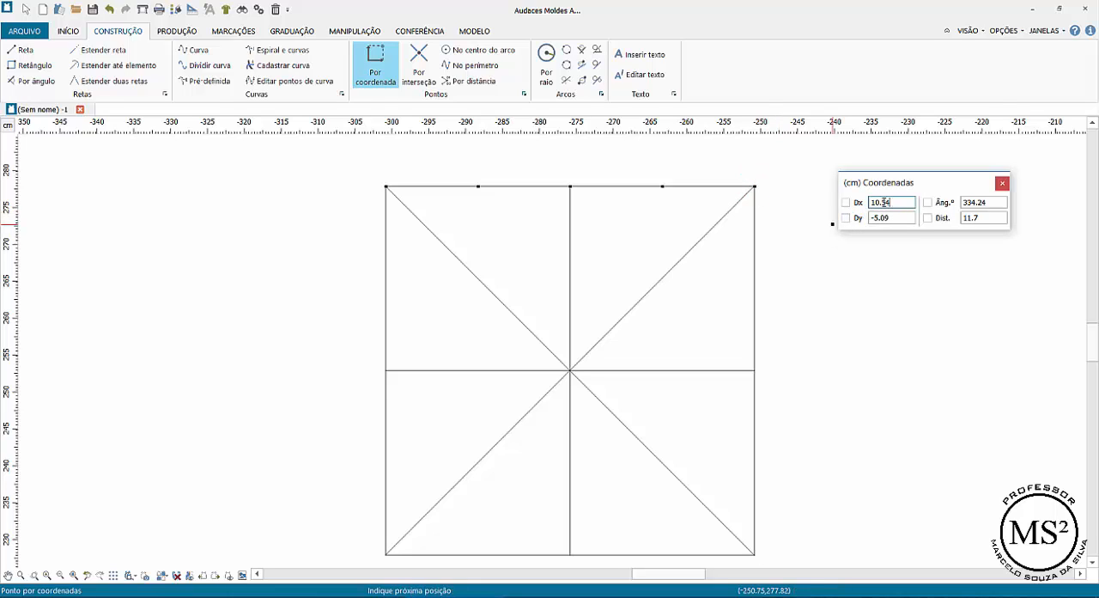
double_click(884, 202)
type("0")
key("Tab")
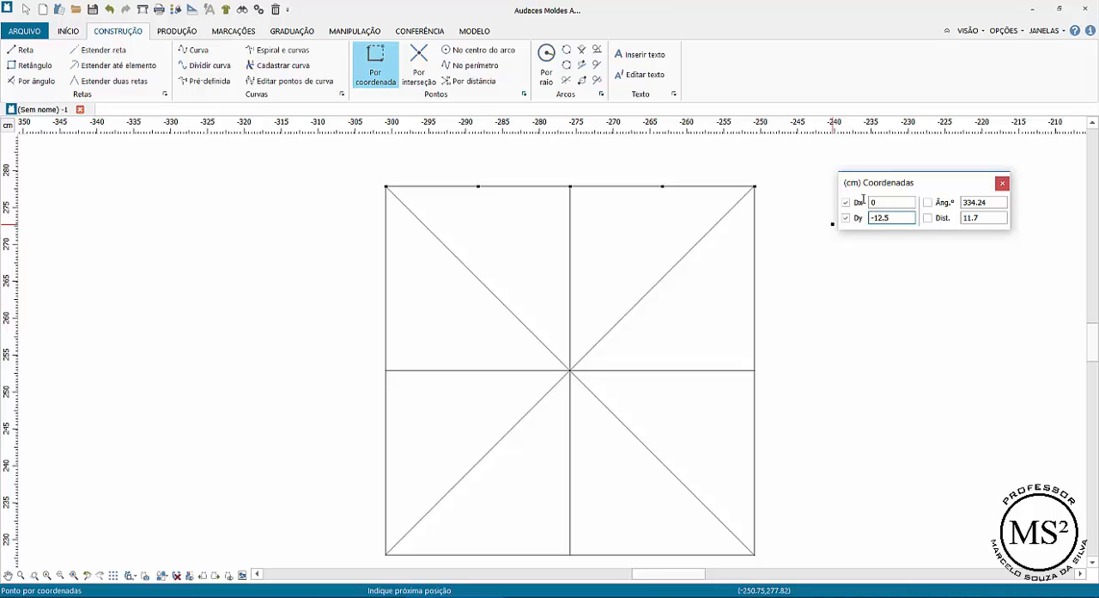
key("Tab")
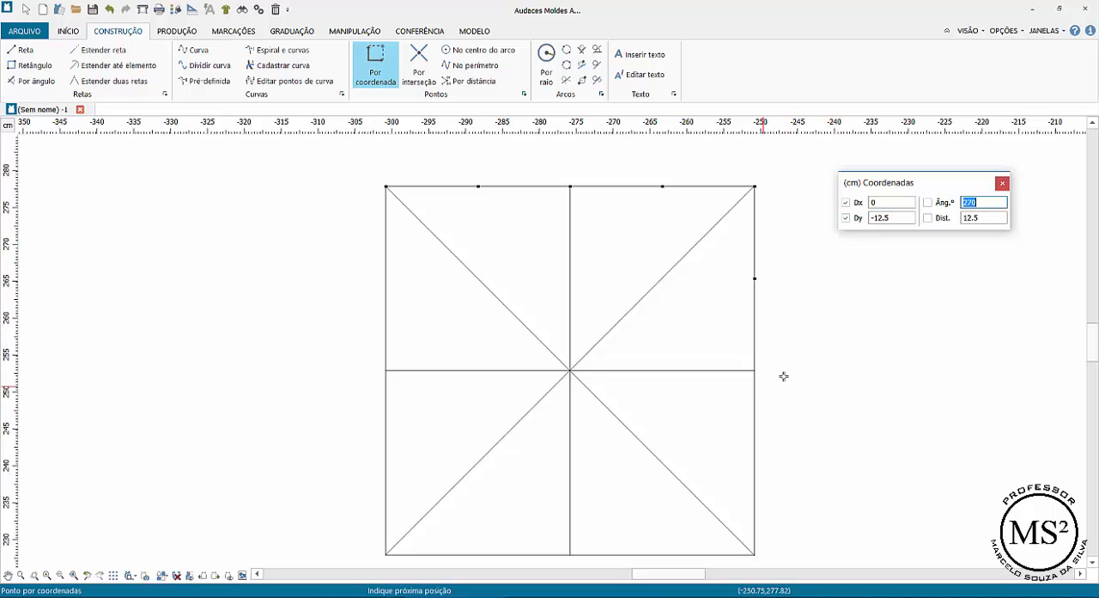
key("Return")
key("Return")
right_click(856, 478)
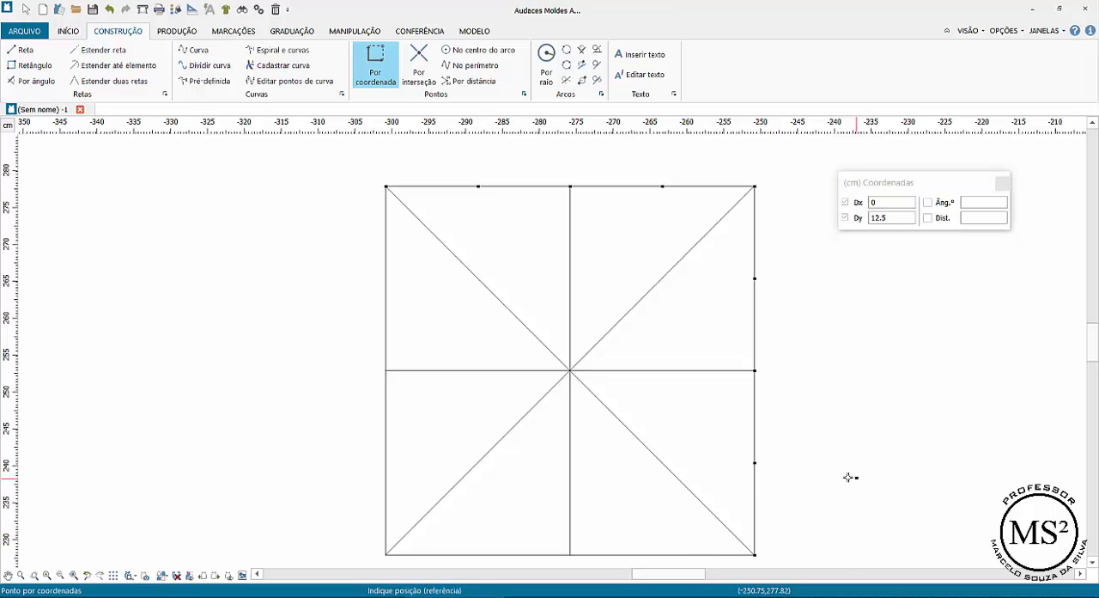
- Place points leftward along the square's bottom edge from its lower-right corner, fixing Dx at 12.5 and Dy at 0
left_click(755, 556)
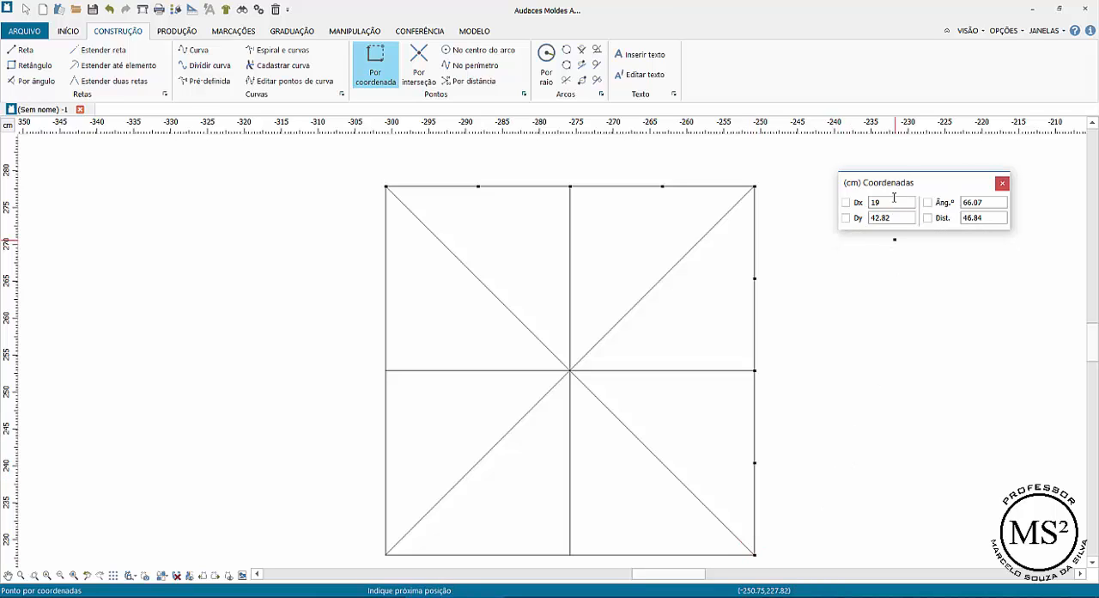
double_click(894, 200)
key("Tab")
type("0")
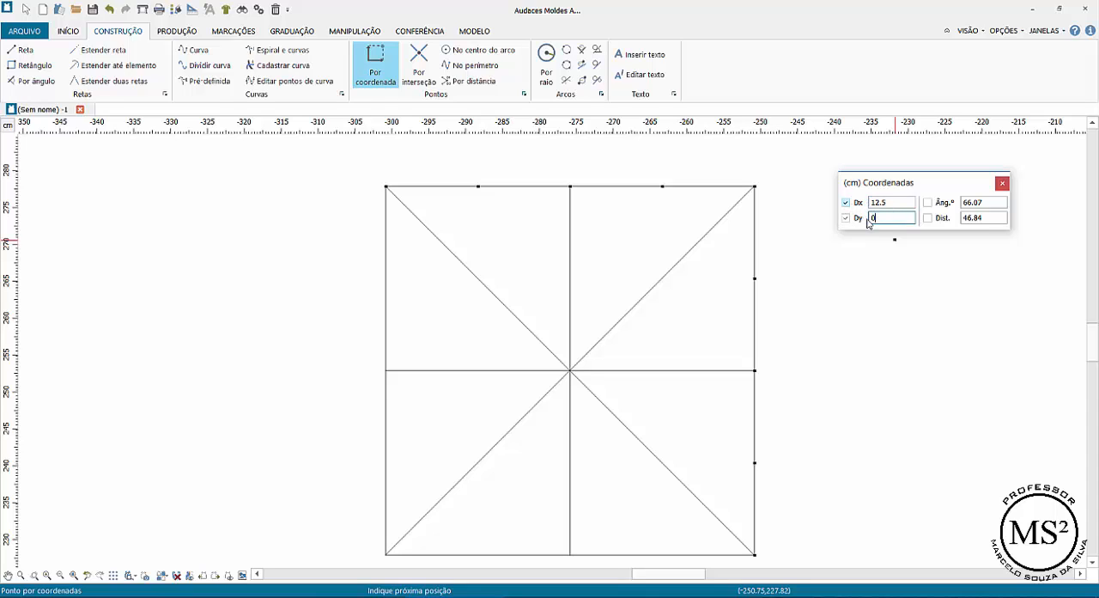
key("Return")
left_click(535, 520)
left_click(518, 520)
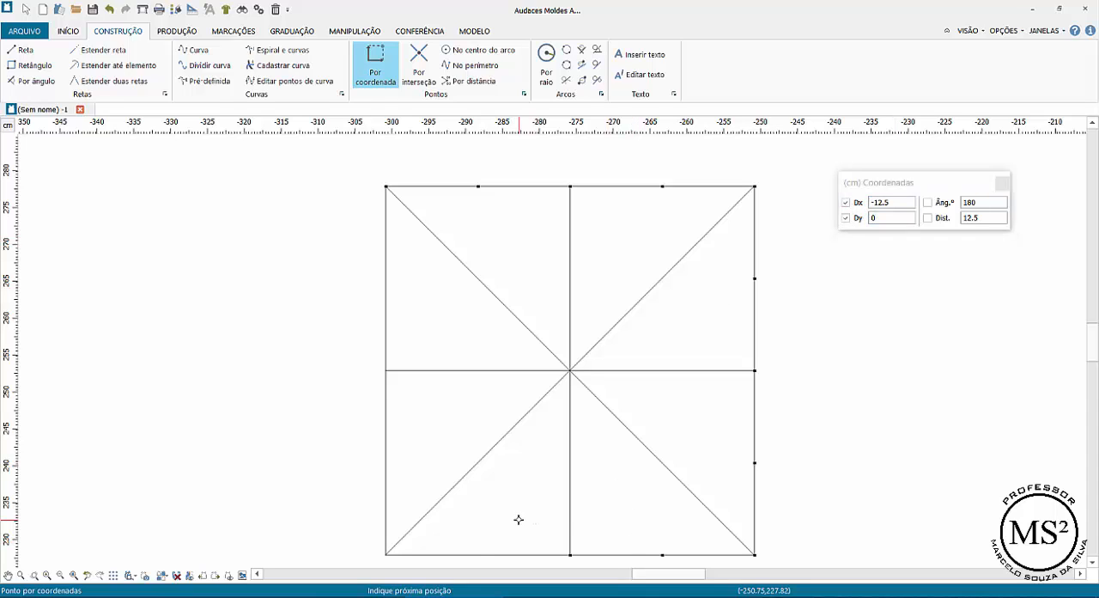
left_click(449, 520)
right_click(312, 468)
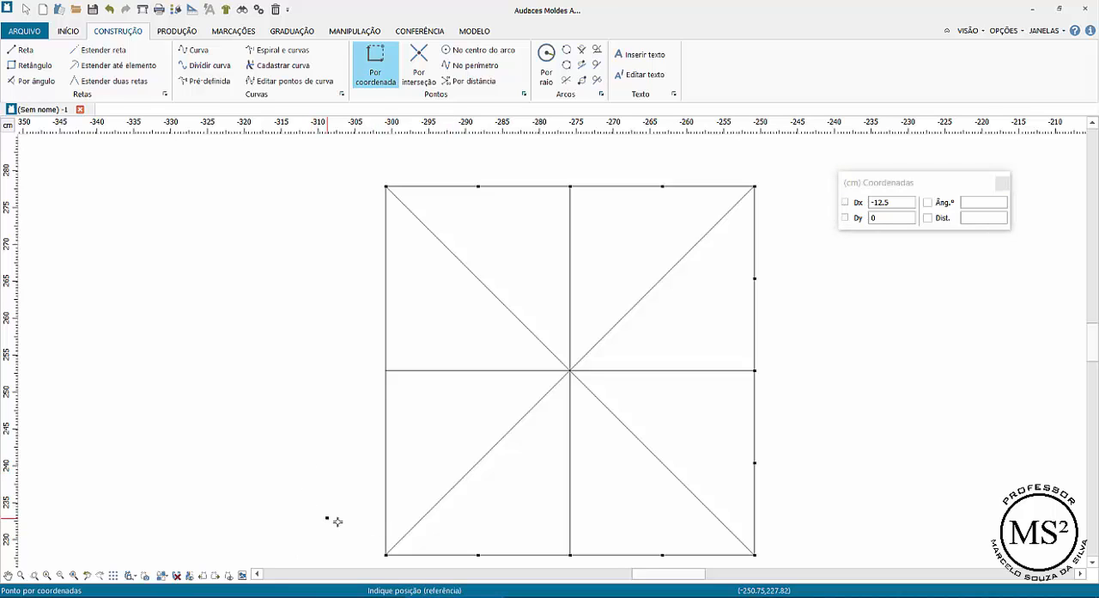
- Place points up the square's left edge from its lower-left corner, fixing Dx at 0 and Dy at 12.5
left_click(384, 554)
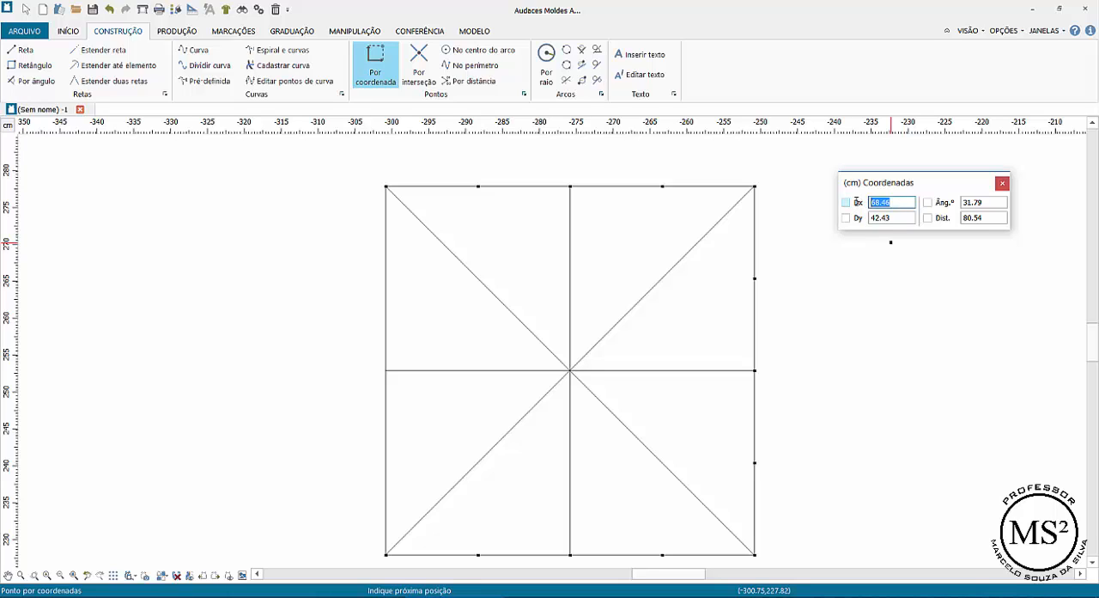
type("0")
key("Tab")
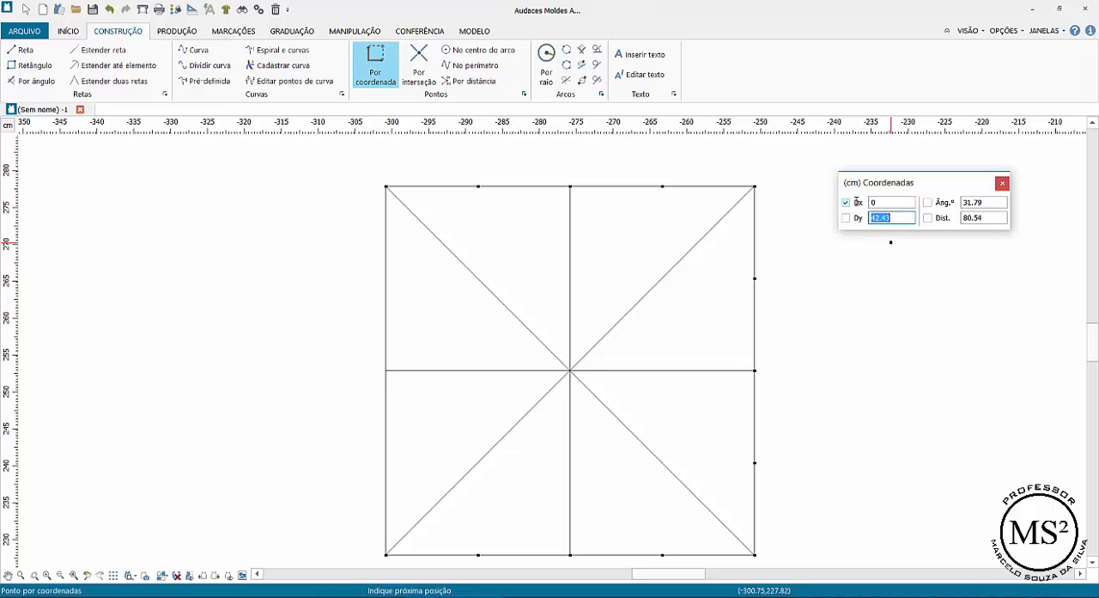
type("12.5")
key("Tab")
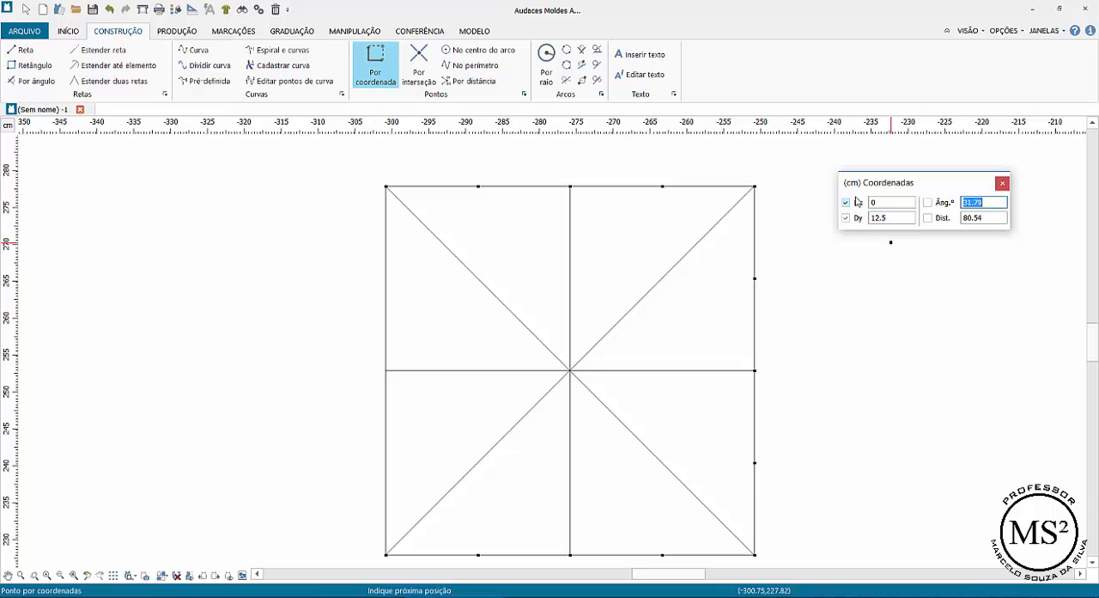
key("Return")
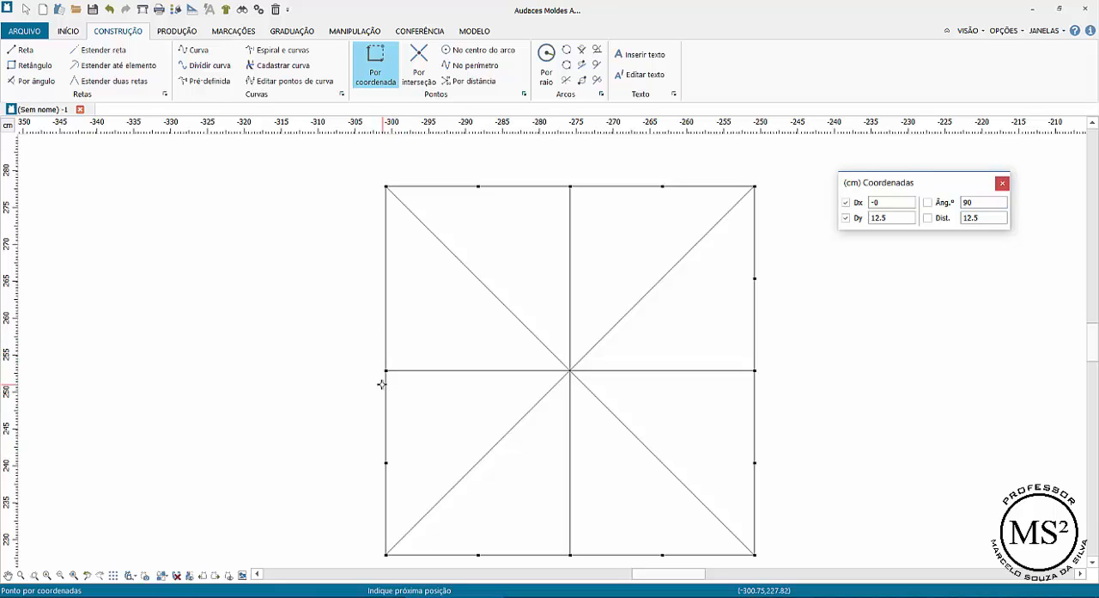
key("Return")
right_click(456, 192)
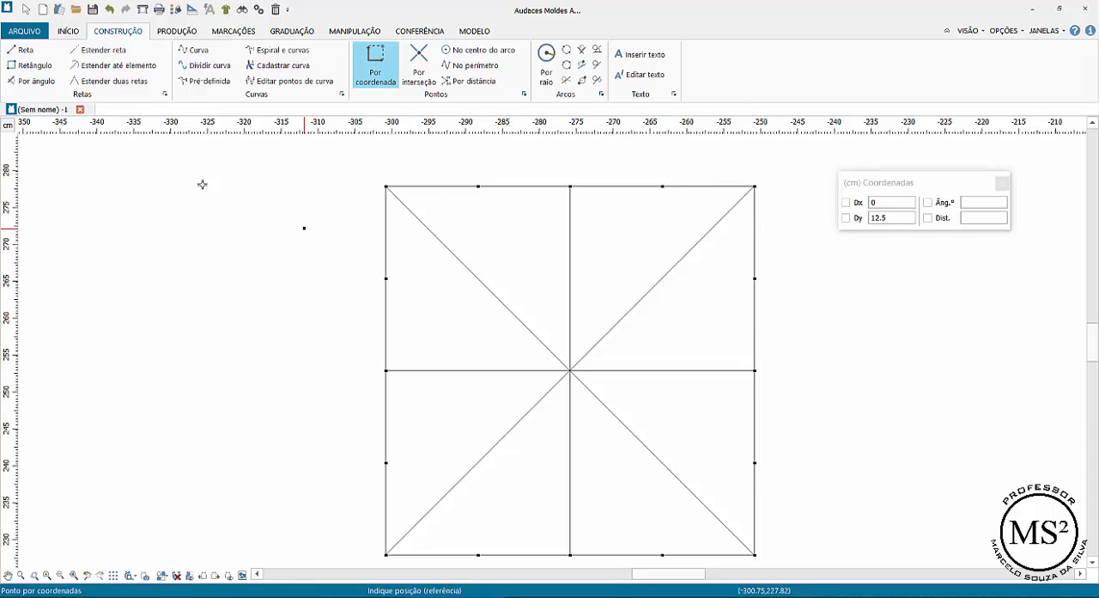
- Draw a closed slanted rectangle with the Reta tool through the quarter points beside the square's upper-left and lower-right corners
left_click(20, 49)
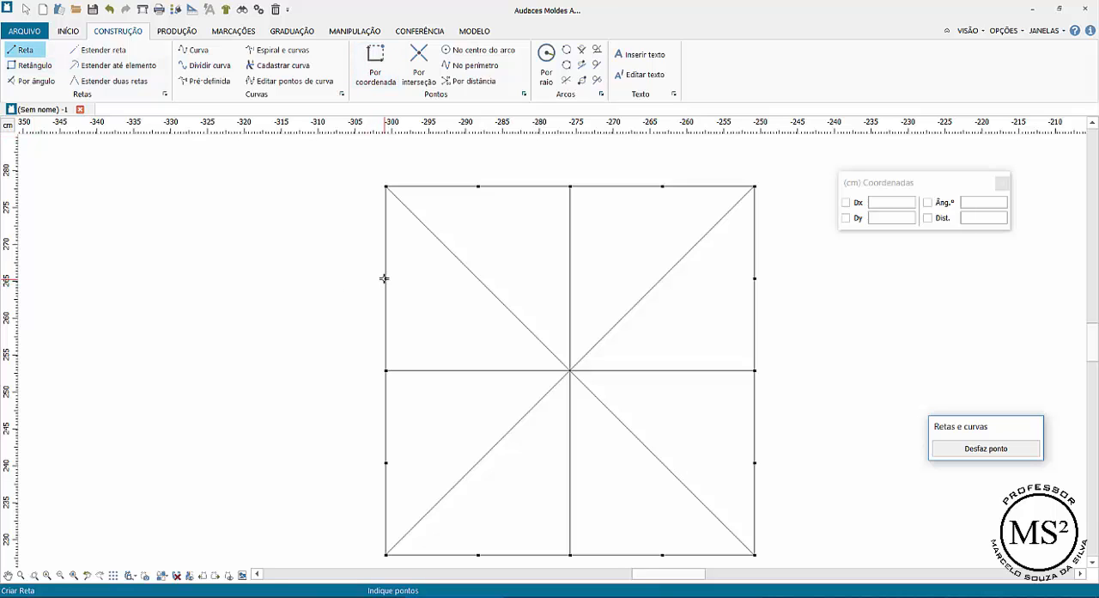
left_click(385, 278)
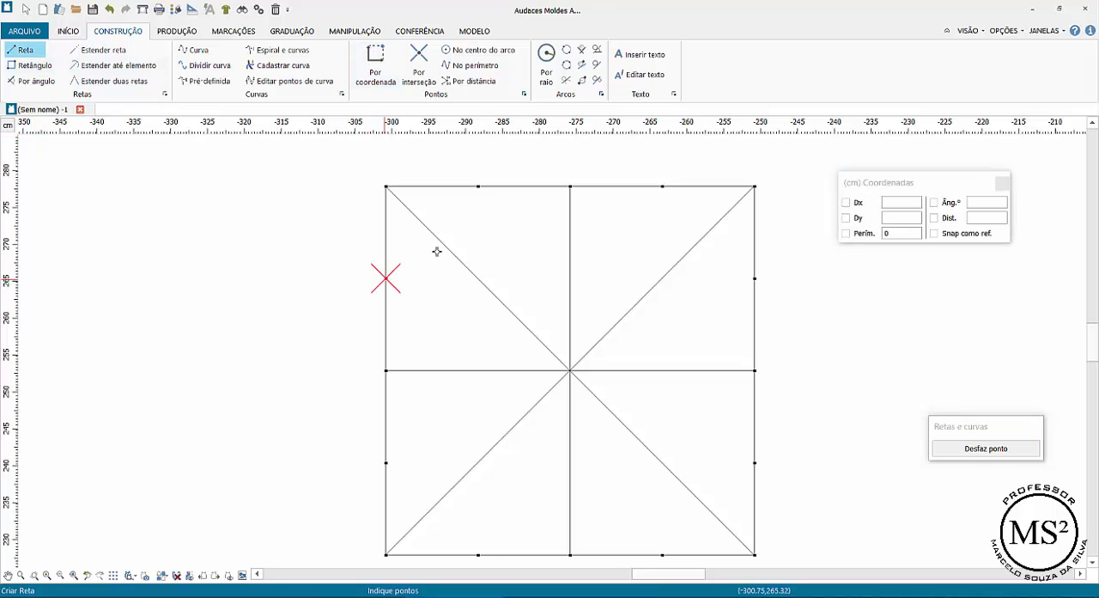
left_click(478, 186)
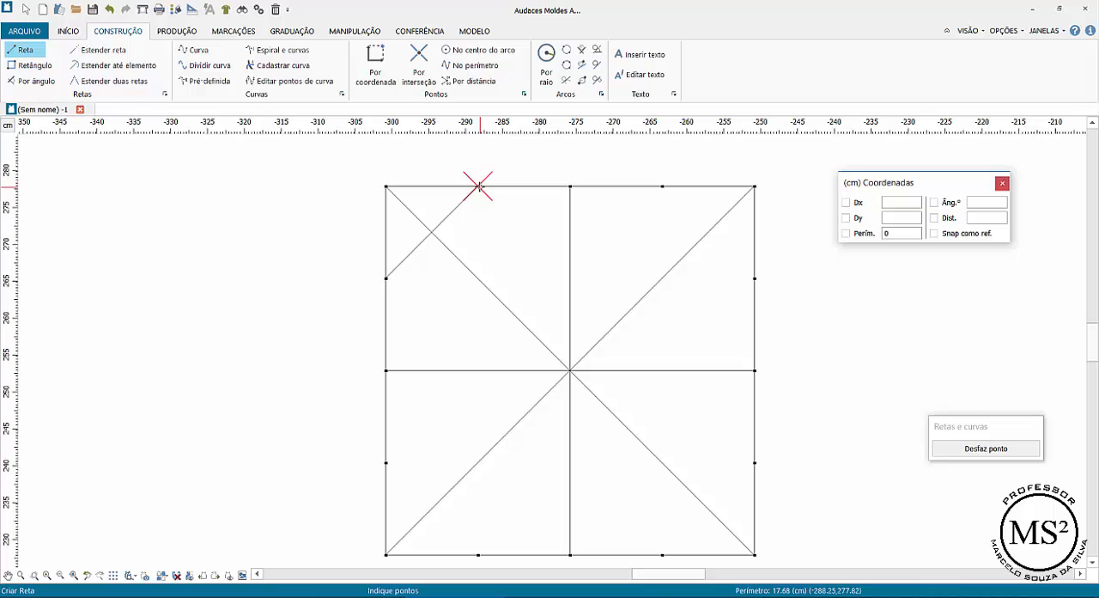
left_click(754, 463)
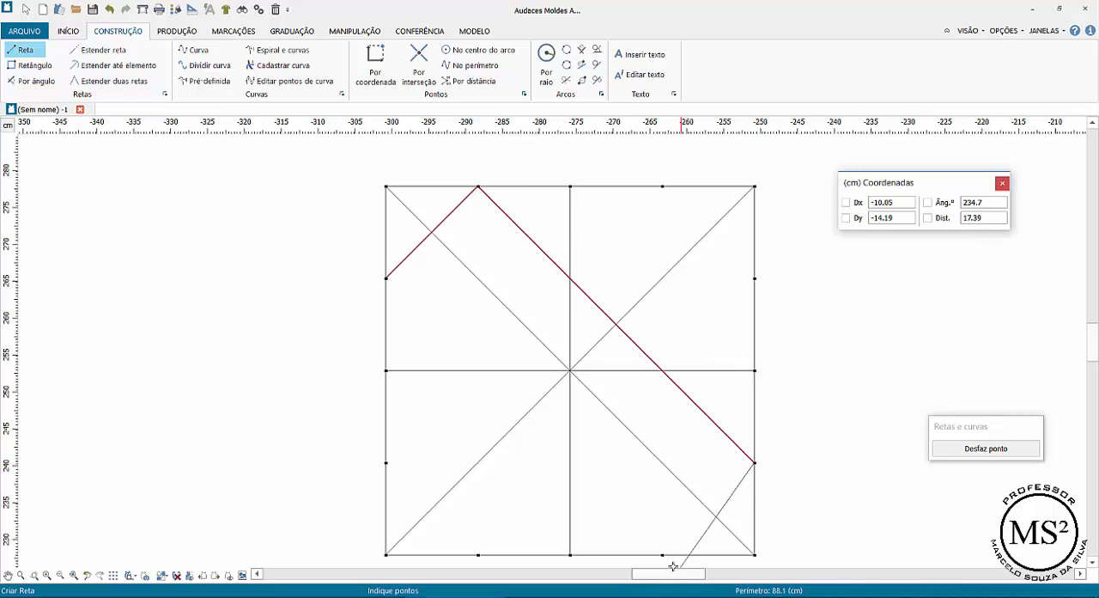
left_click(662, 555)
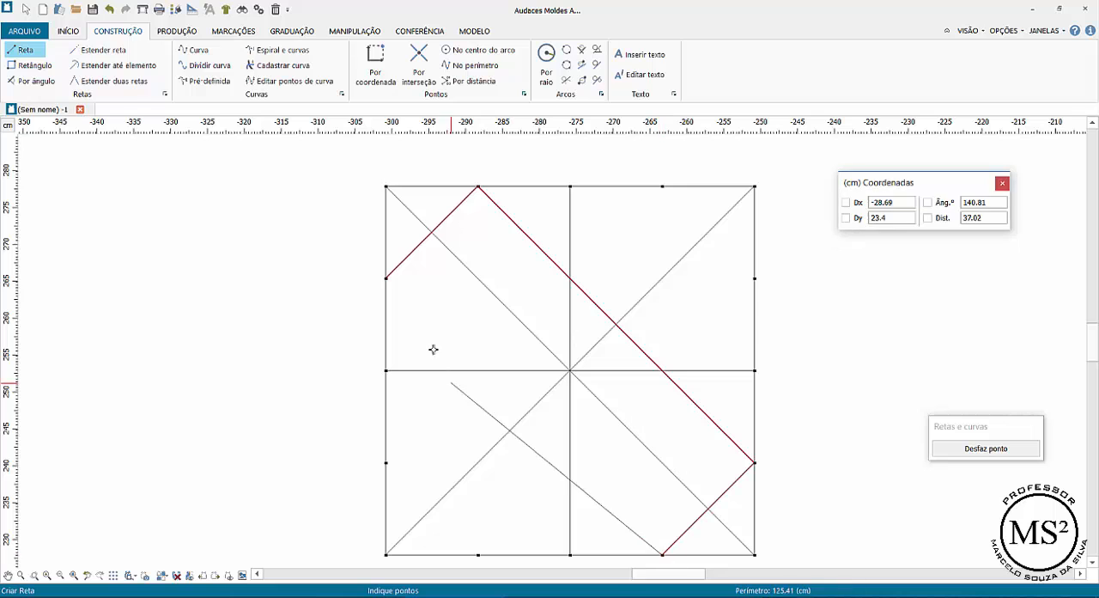
left_click(385, 278)
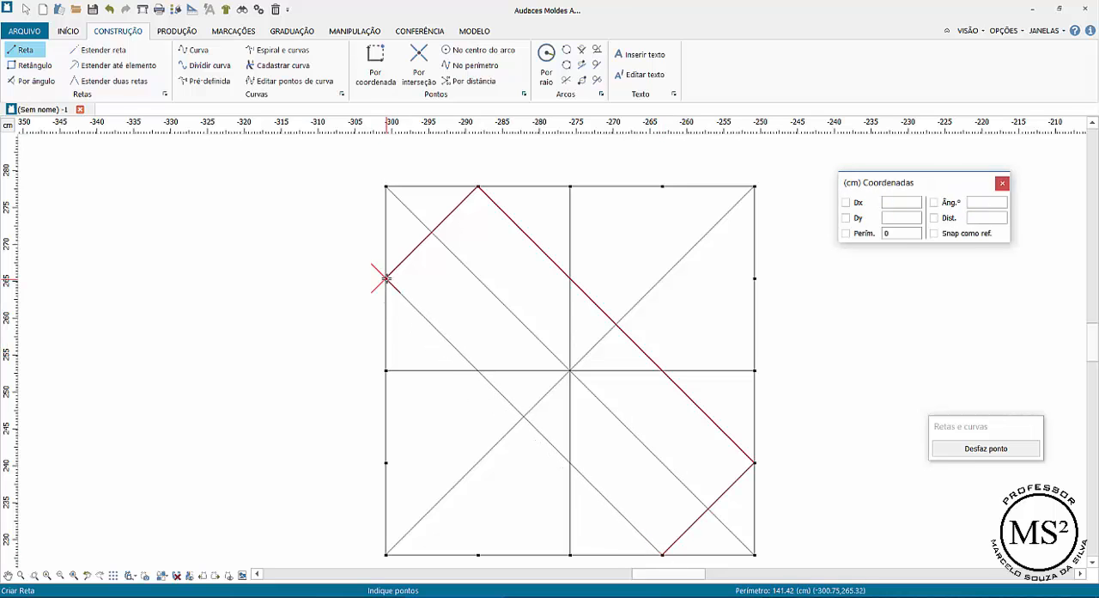
key("Return")
right_click(363, 302)
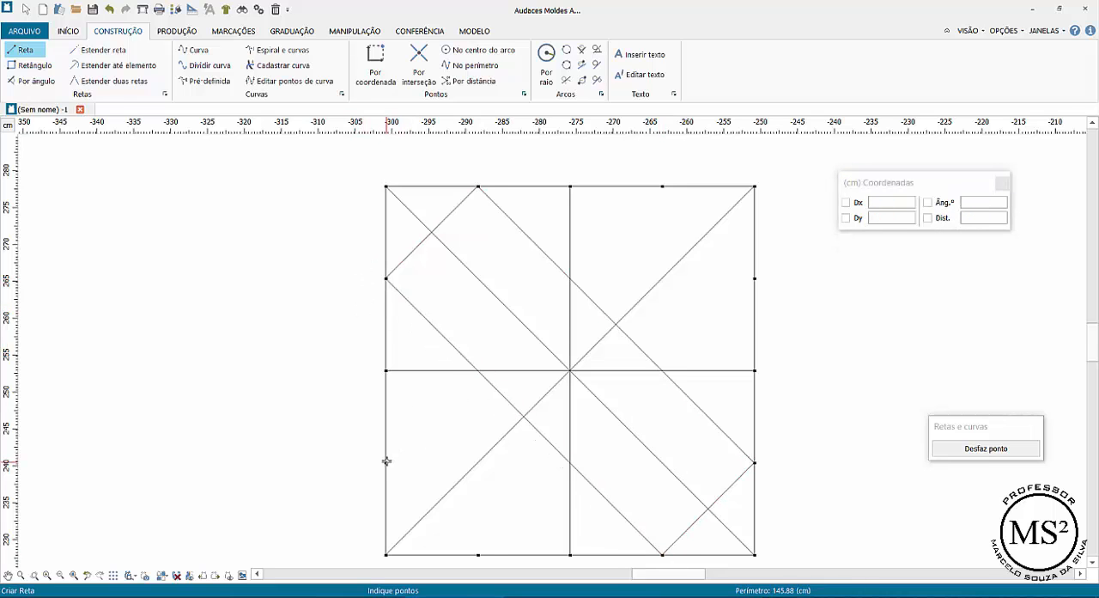
- Draw a second closed slanted rectangle through the quarter points beside the square's lower-left and upper-right corners
left_click(386, 461)
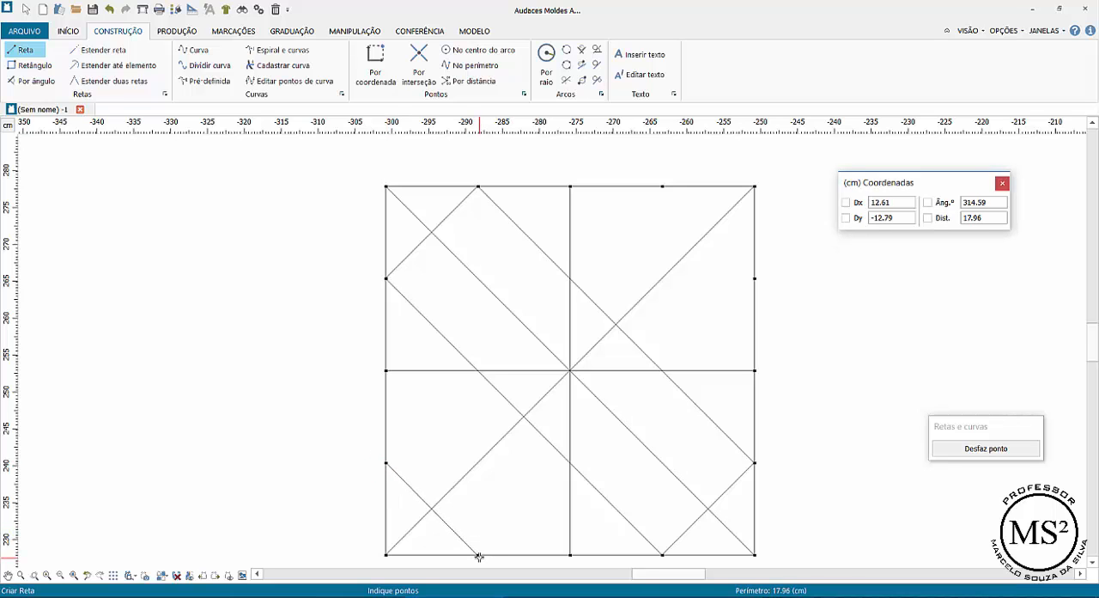
left_click(478, 555)
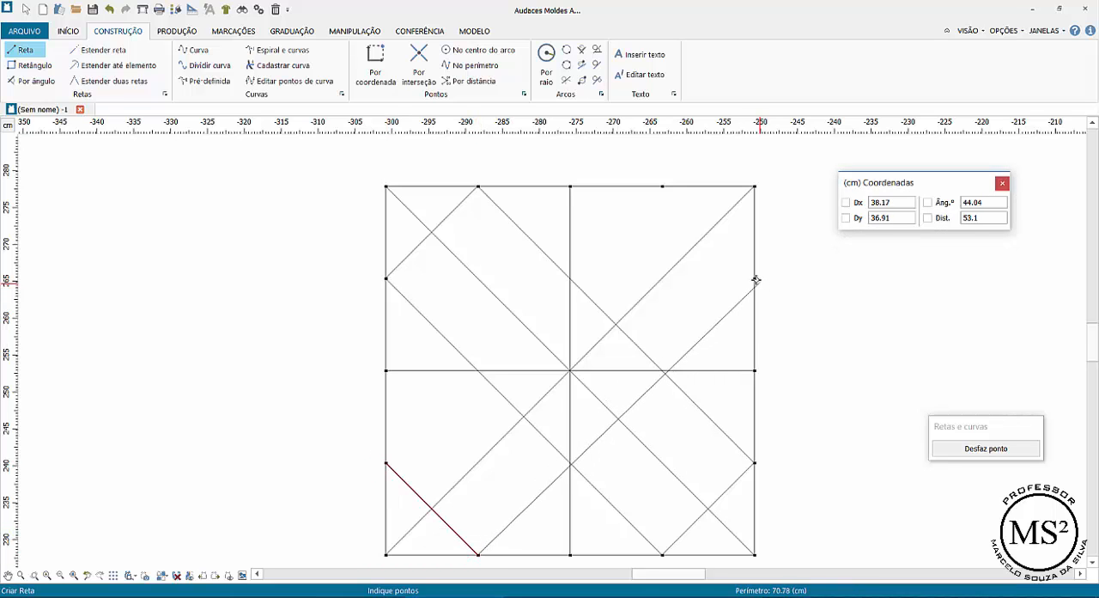
left_click(755, 278)
left_click(662, 185)
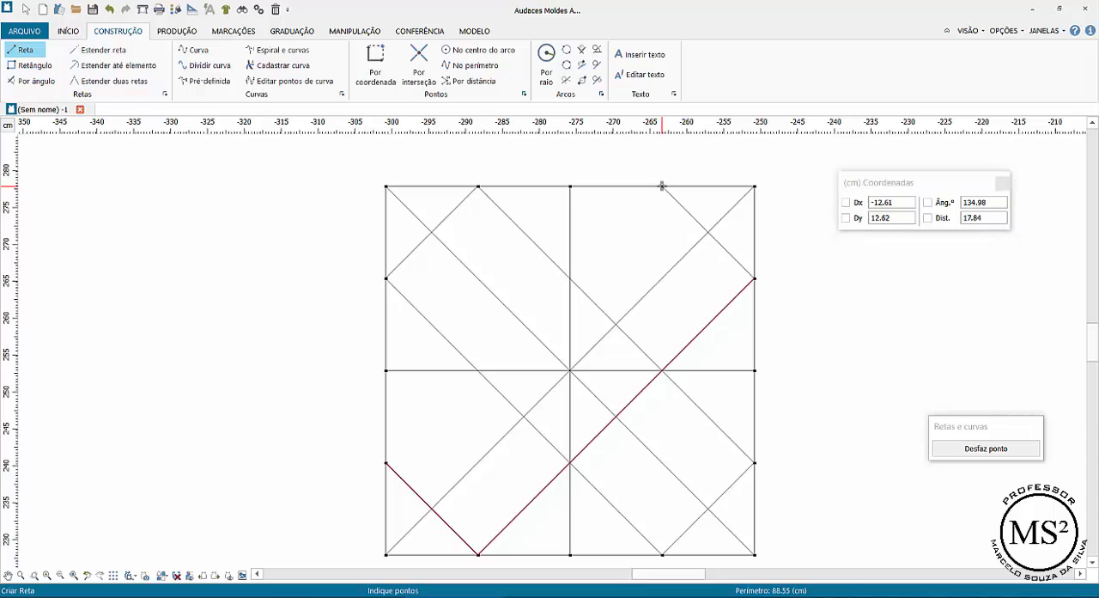
left_click(386, 463)
right_click(332, 341)
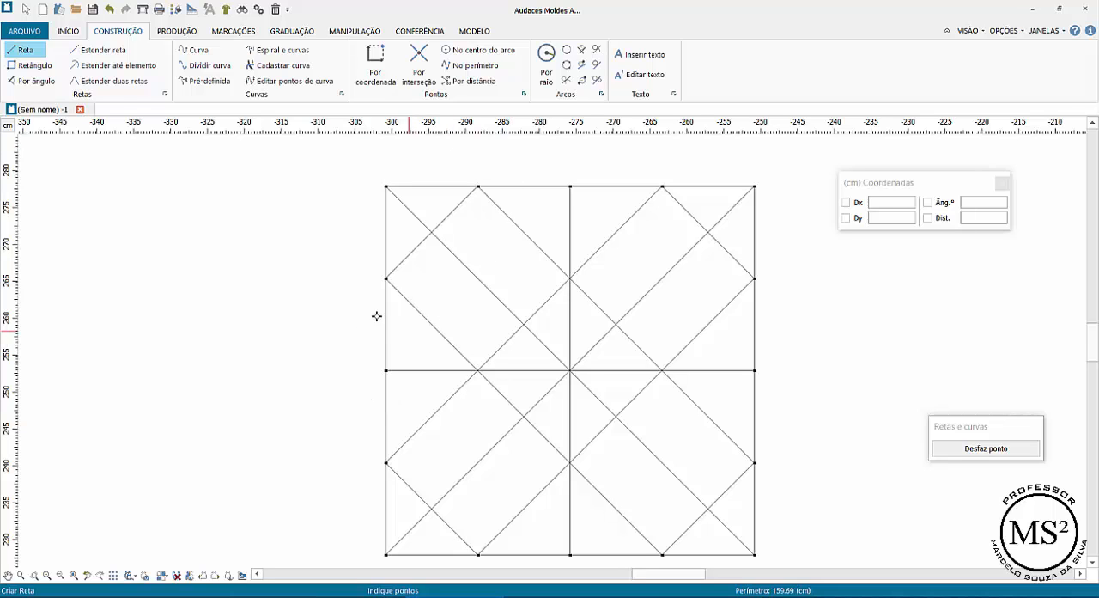
- Draw a closed diamond with straight lines joining the midpoints of the square's four edges
scroll(386, 371, "down", 1)
left_click(386, 370)
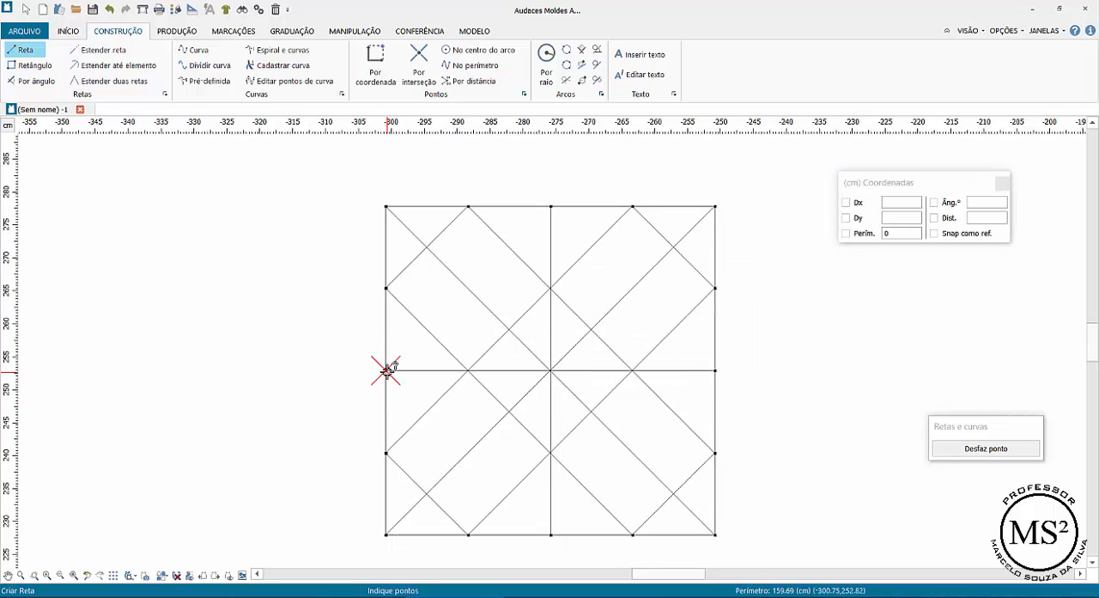
left_click(549, 206)
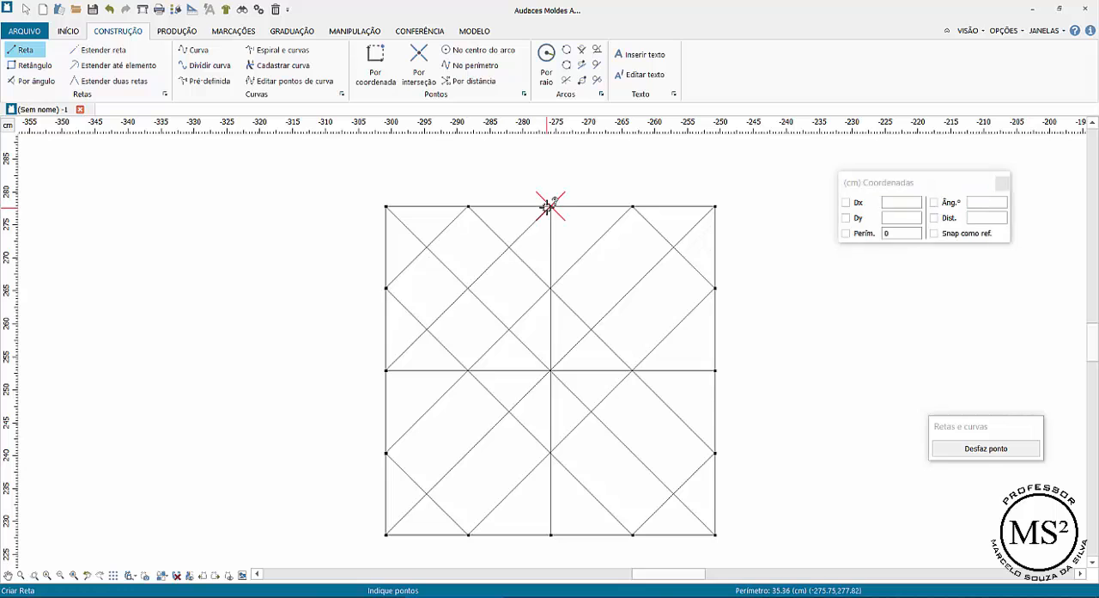
scroll(714, 371, "down", 1)
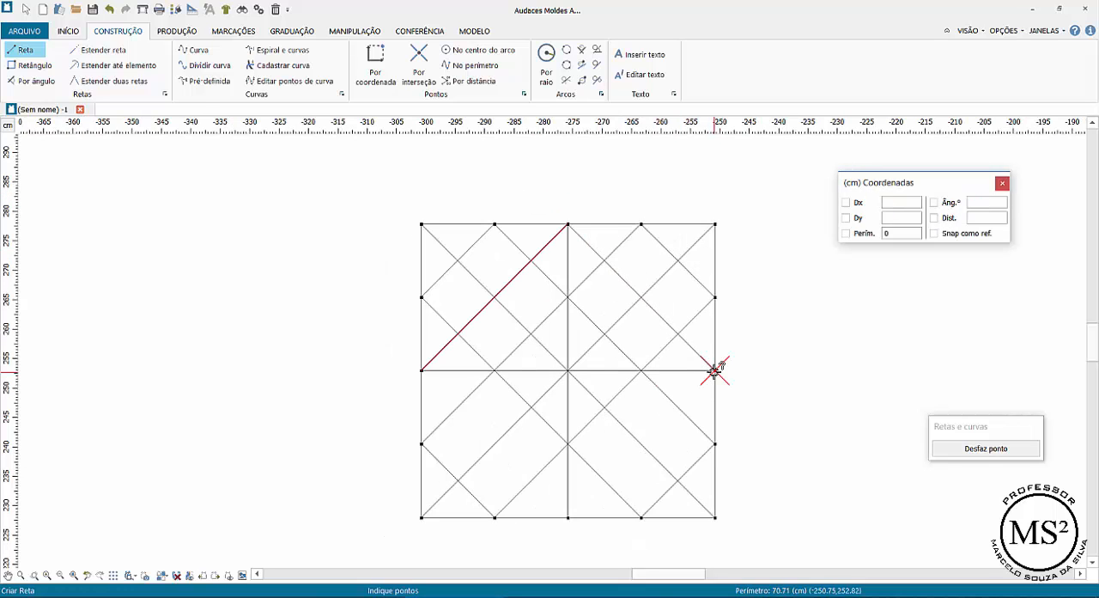
left_click(714, 371)
left_click(566, 517)
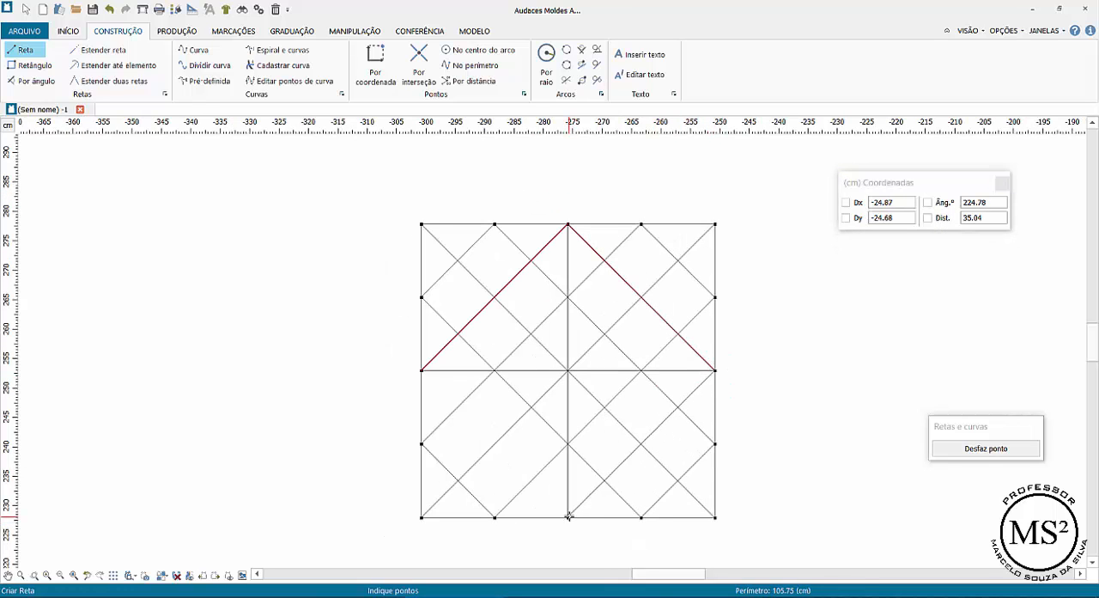
left_click(422, 371)
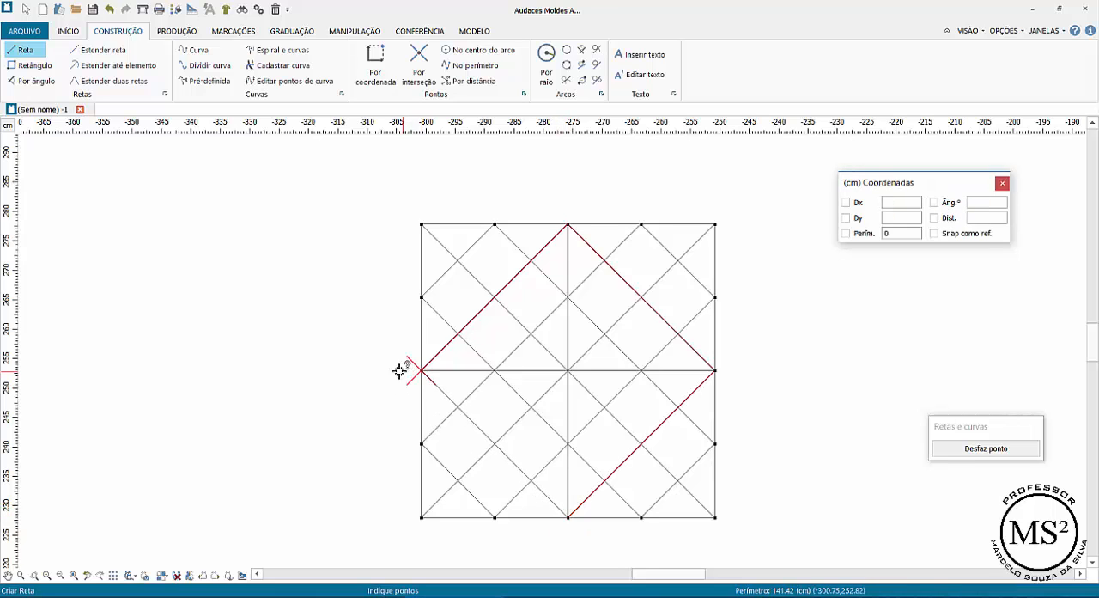
right_click(380, 293)
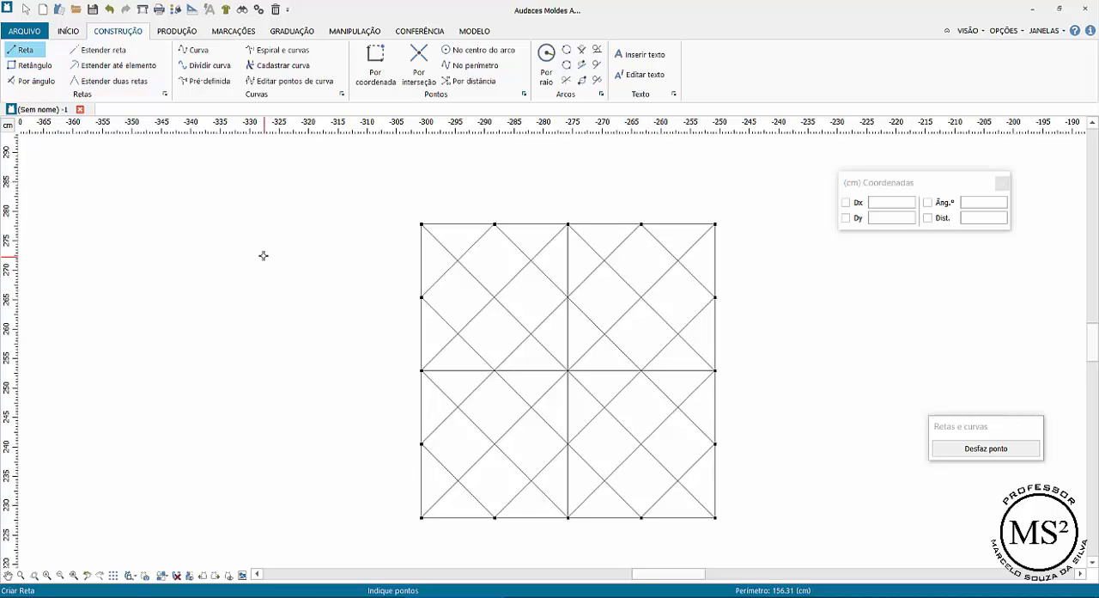
- Draw a rectangle in the empty area left of the square, with Dx 17 and Dy -6
left_click(36, 67)
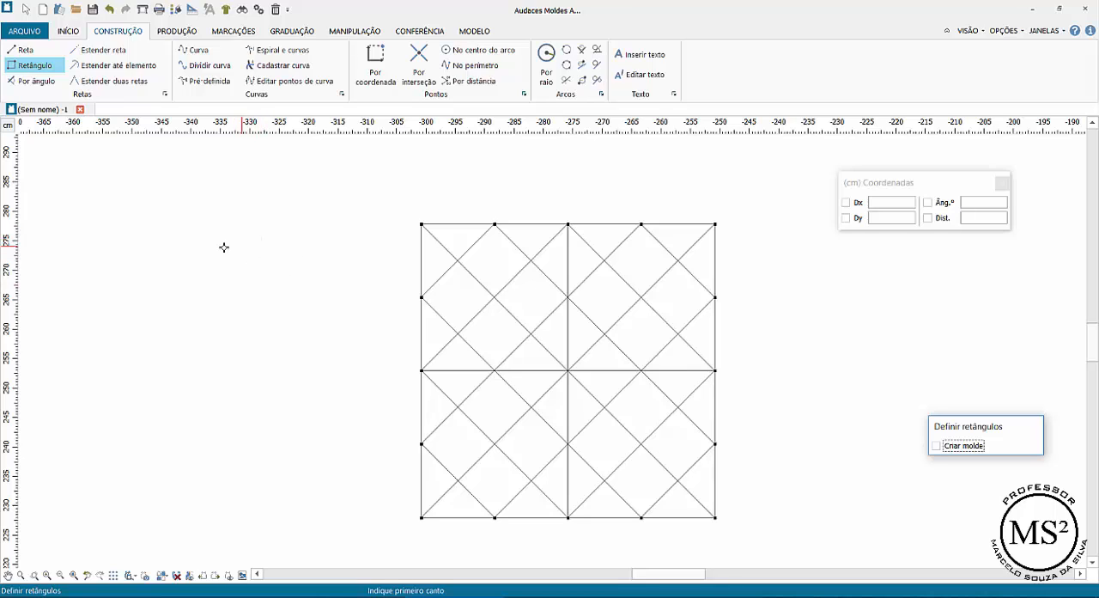
left_click(227, 229)
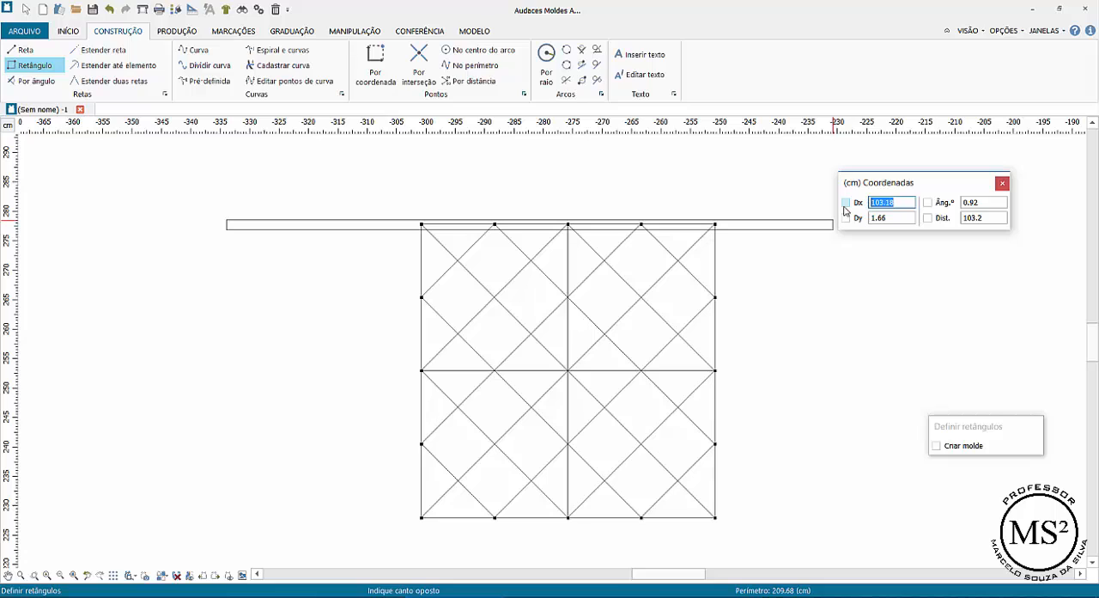
type("17")
key("Tab")
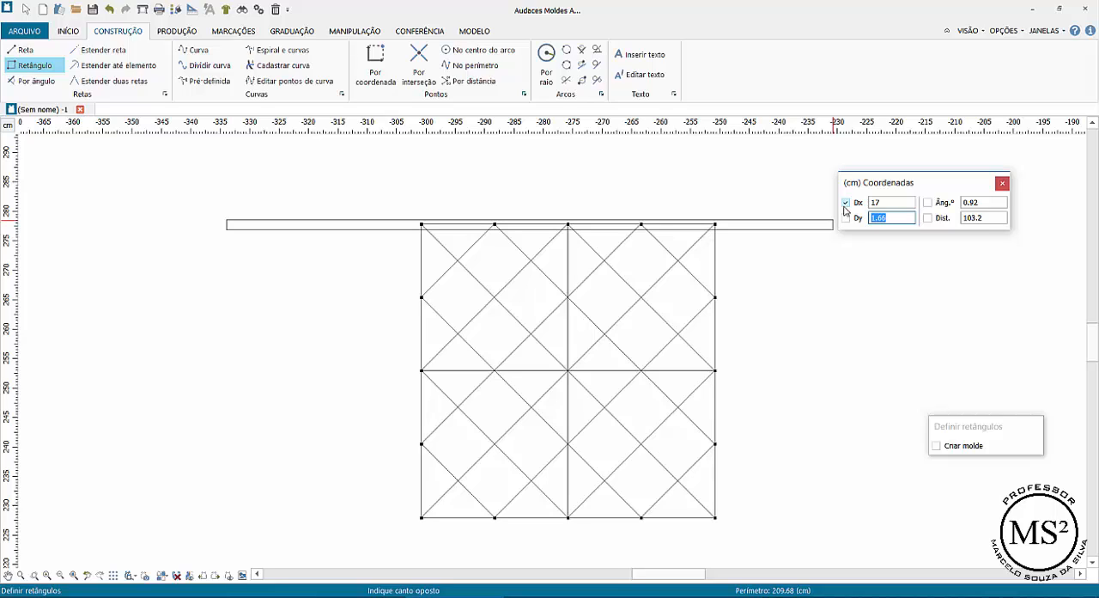
type("-6")
key("Tab")
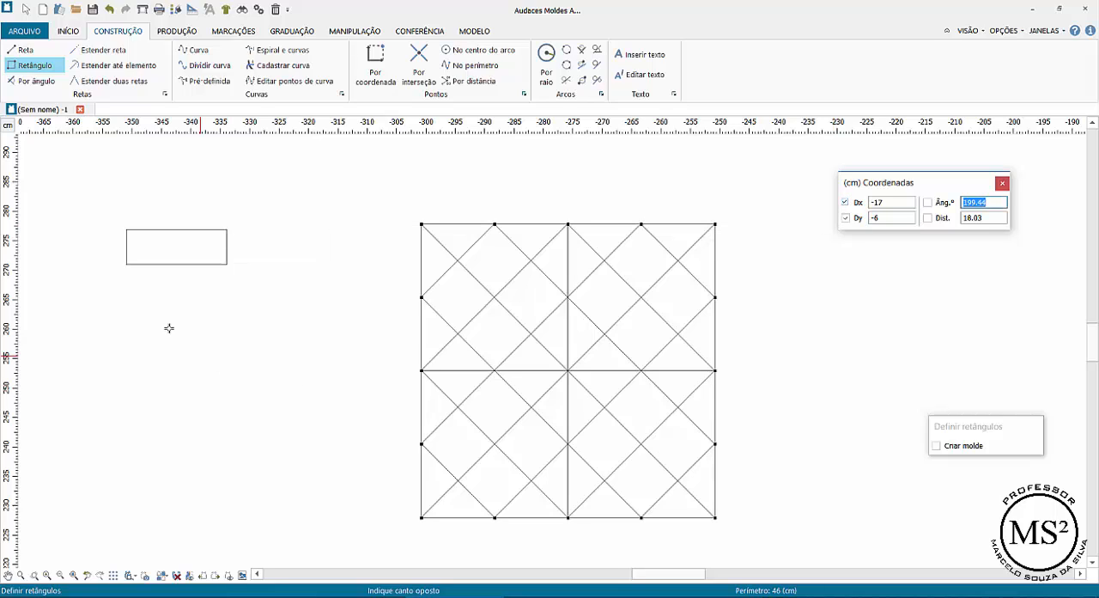
key("Return")
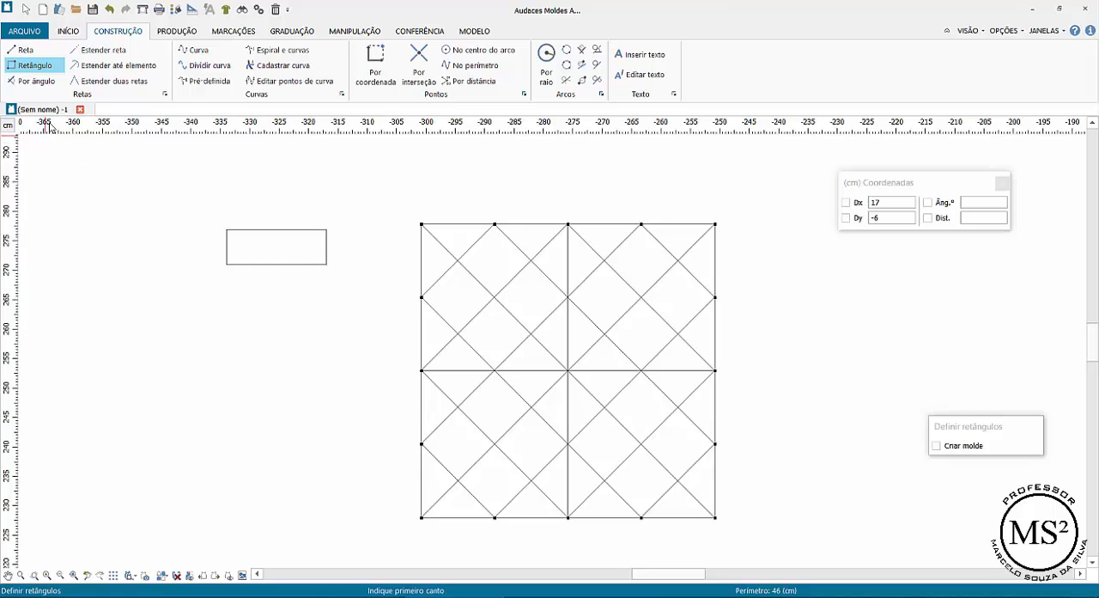
- Place a point on the small rectangle's top edge, 4 cm left of its upper-right corner, fixing Dx at 4 and Dy at 0
scroll(260, 265, "up", 4)
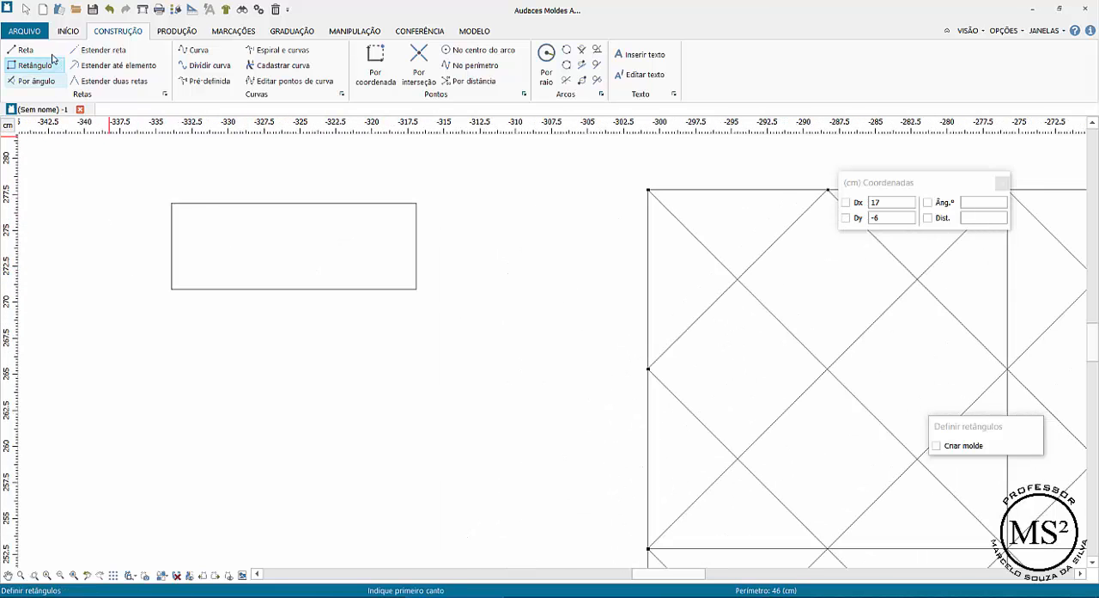
left_click(375, 65)
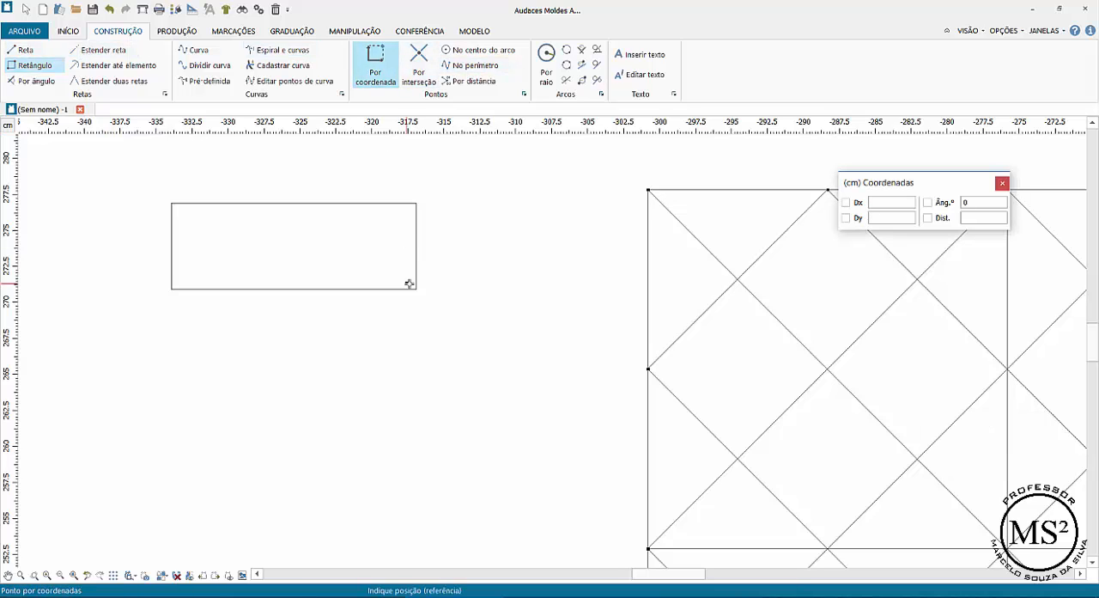
left_click(416, 203)
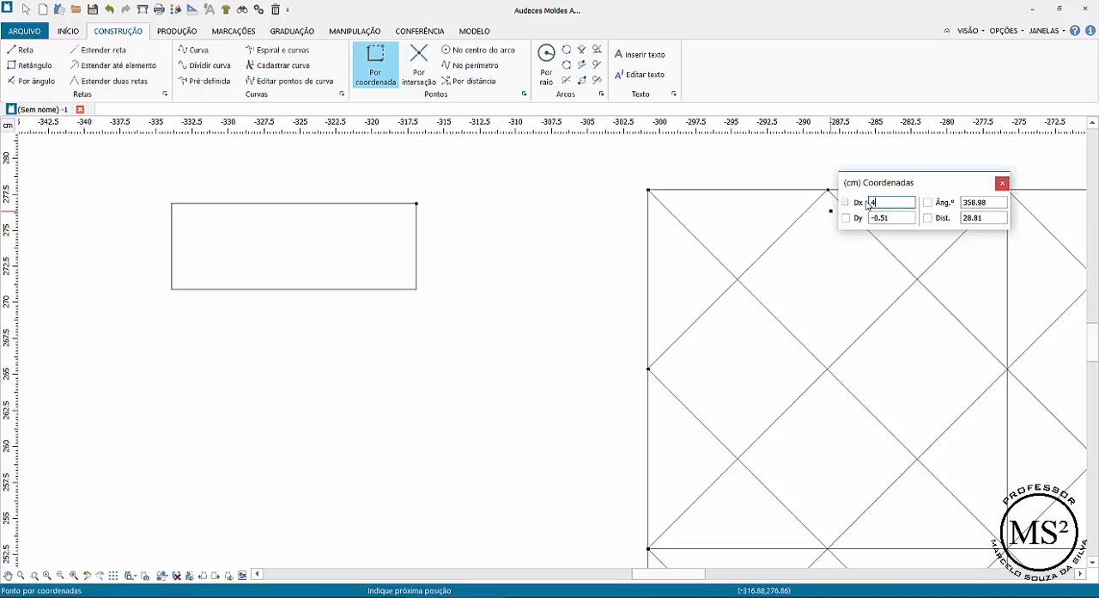
left_click_drag(908, 218, 867, 224)
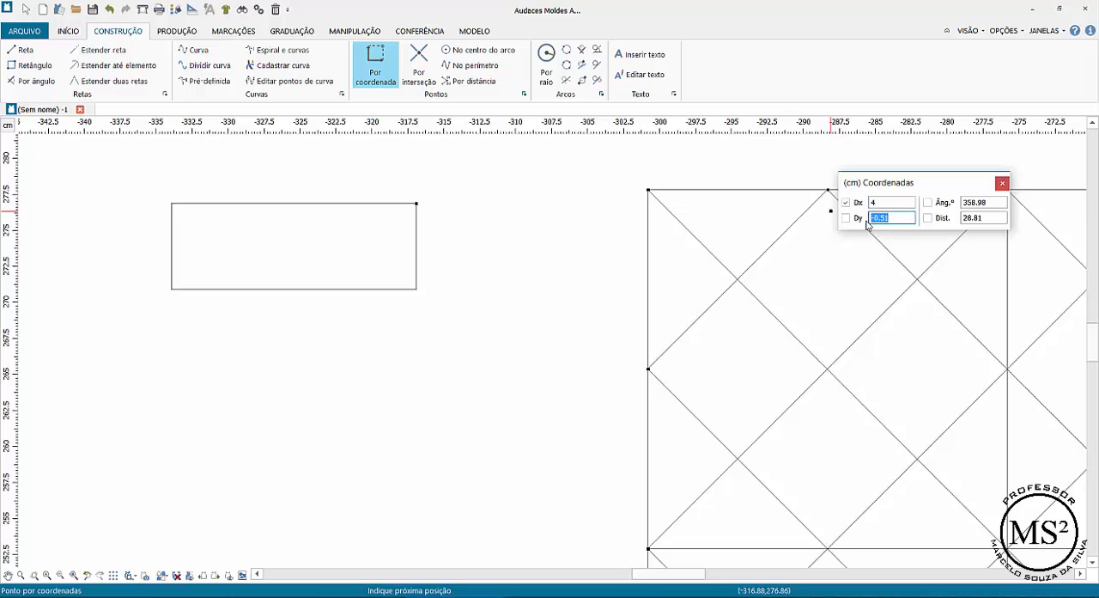
key("Tab")
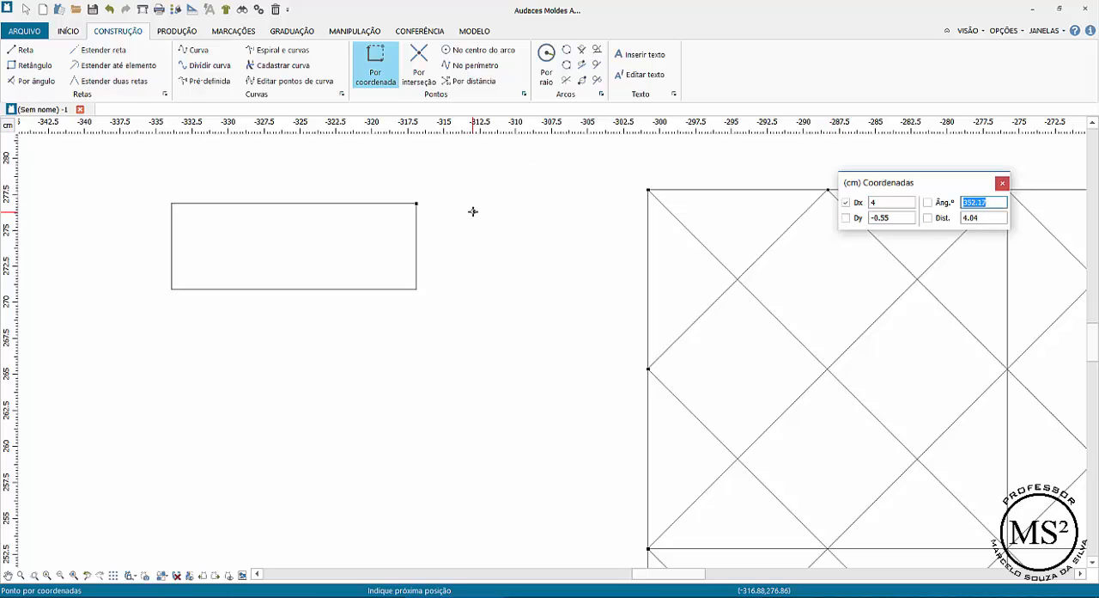
left_click(896, 219)
type("-2.5")
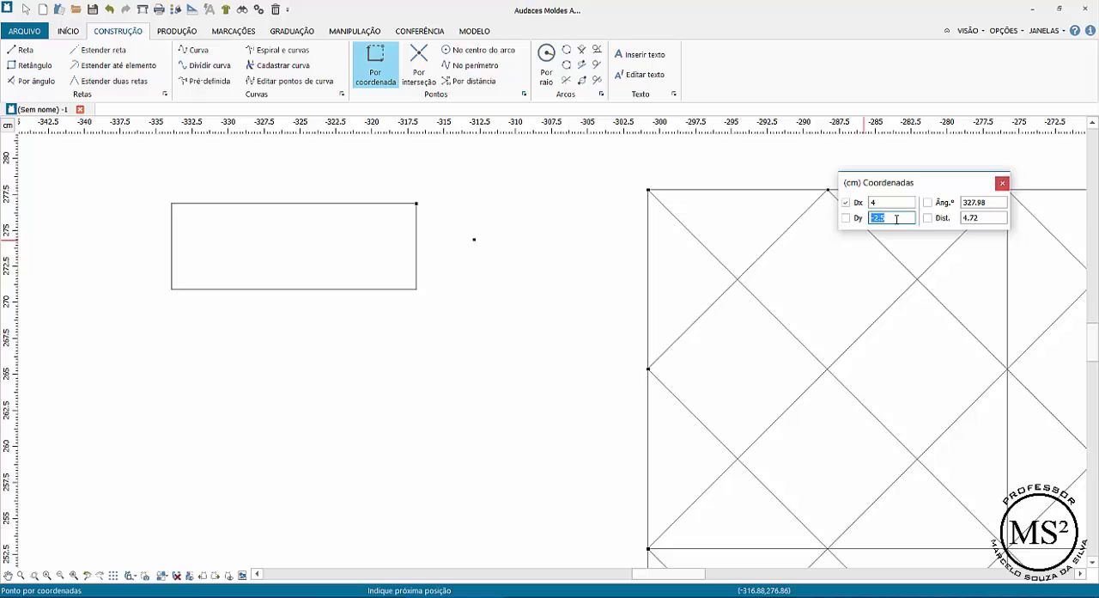
key("Return")
- Draw a straight line from the point on the small rectangle's top edge to its lower-right corner
left_click(24, 49)
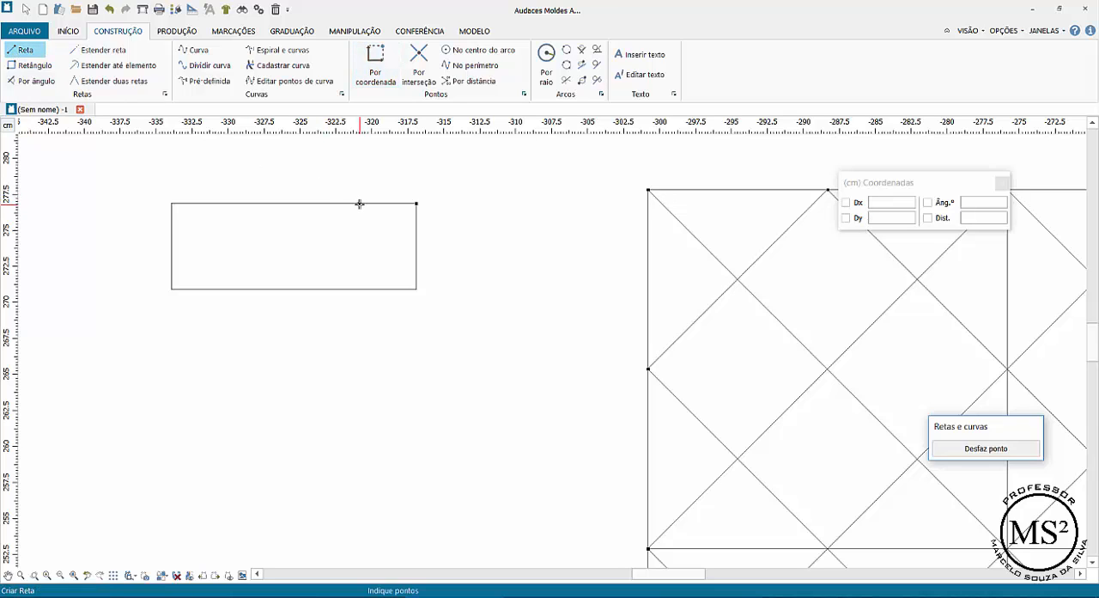
left_click(360, 204)
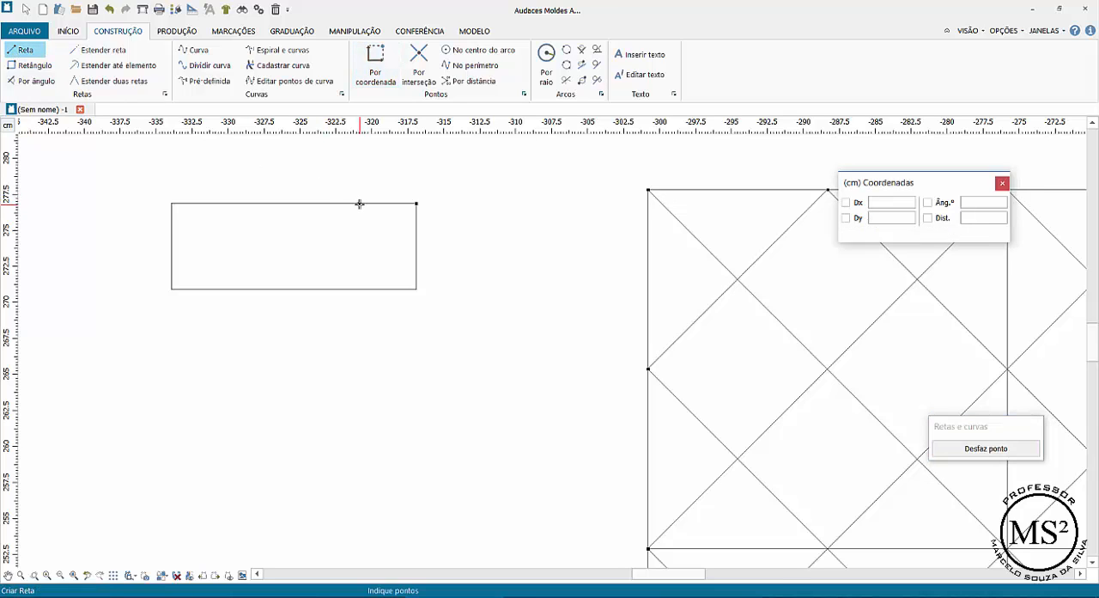
left_click(417, 290)
left_click(449, 294)
right_click(523, 295)
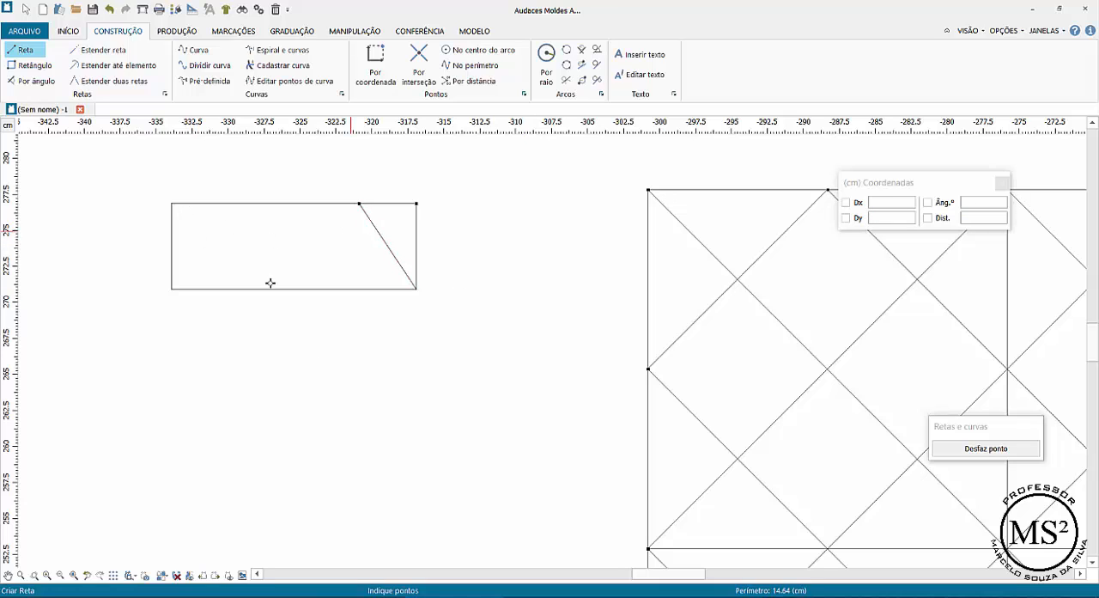
- Extract the area left of the slanted line as a pattern piece and place it below the small rectangle
left_click(185, 32)
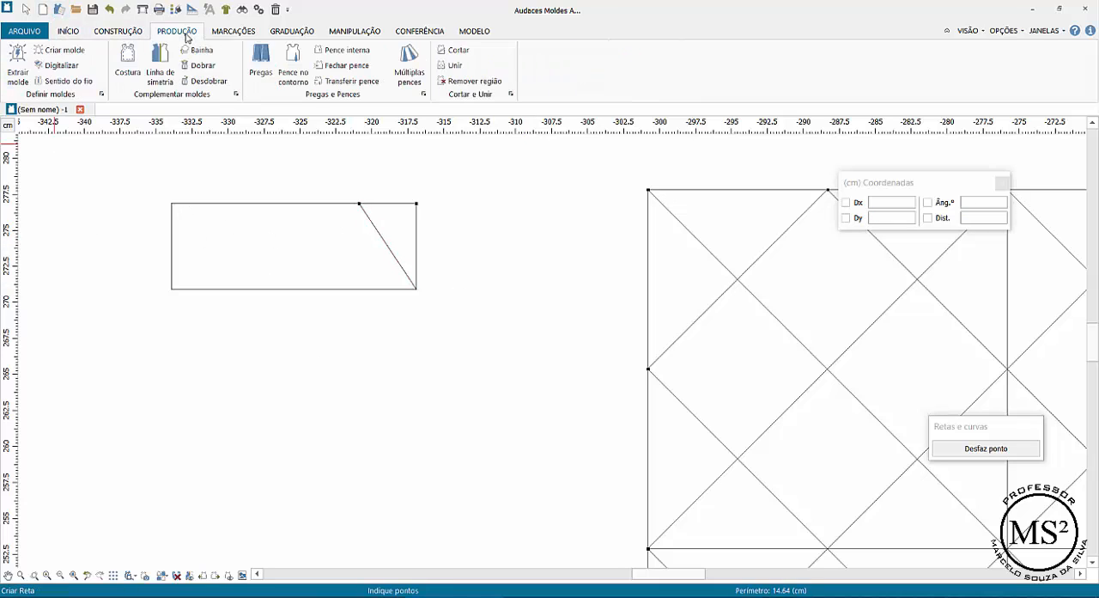
left_click(18, 65)
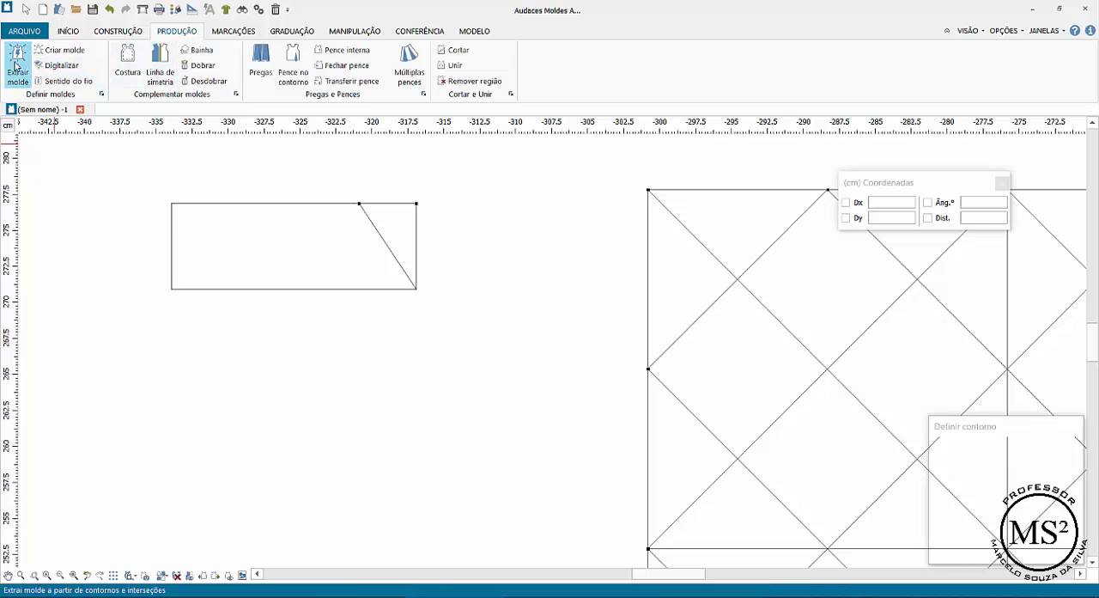
left_click(288, 259)
left_click(289, 398)
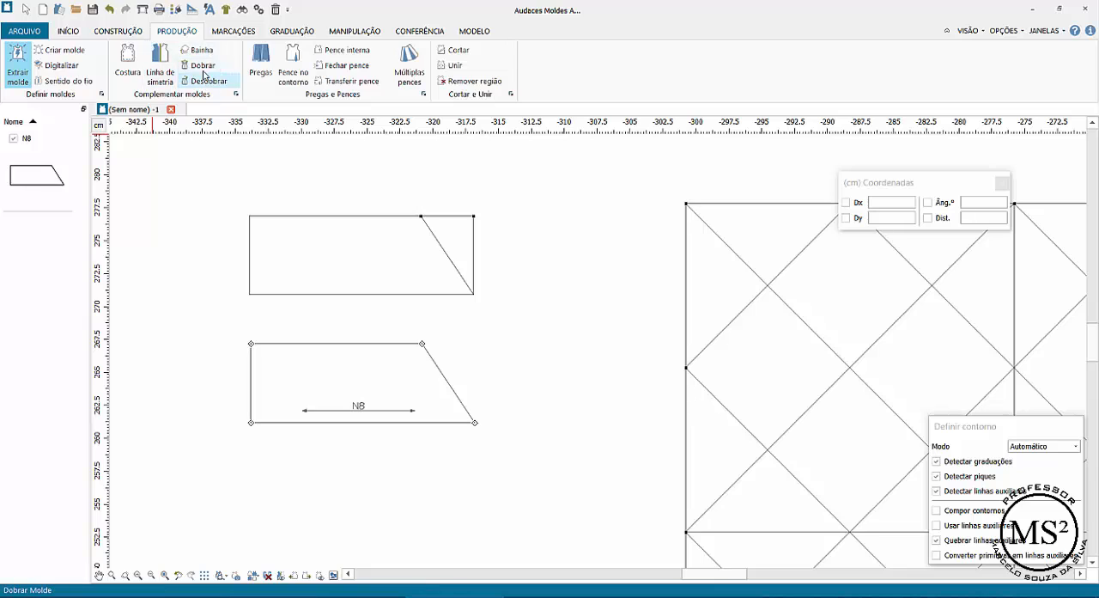
- Unfold the extracted piece across its bottom edge to form a symmetrical pointed shape
left_click(209, 81)
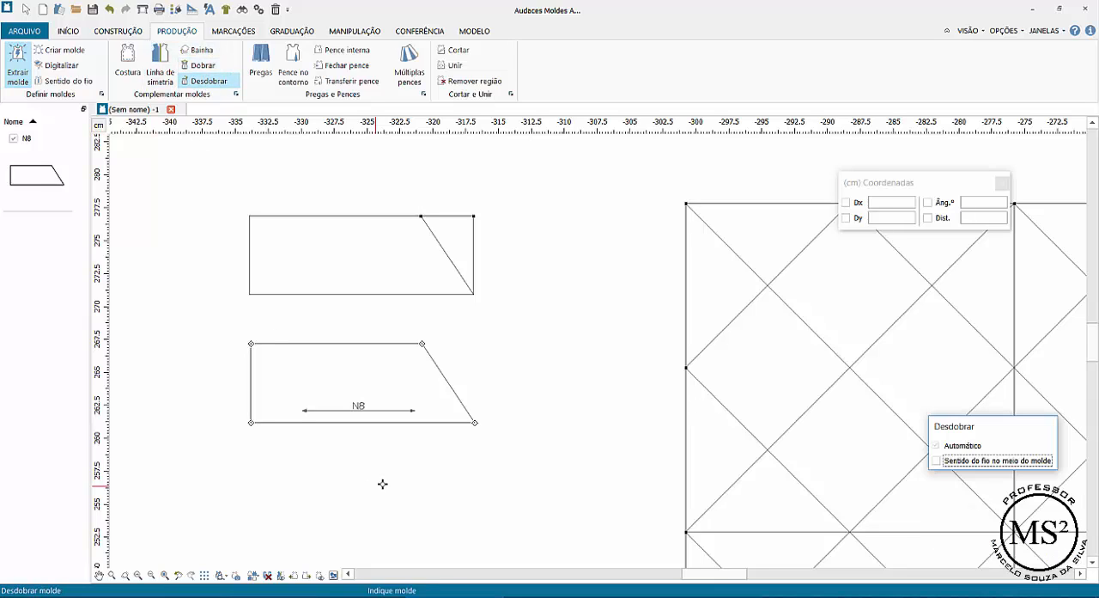
left_click(357, 422)
key("Escape")
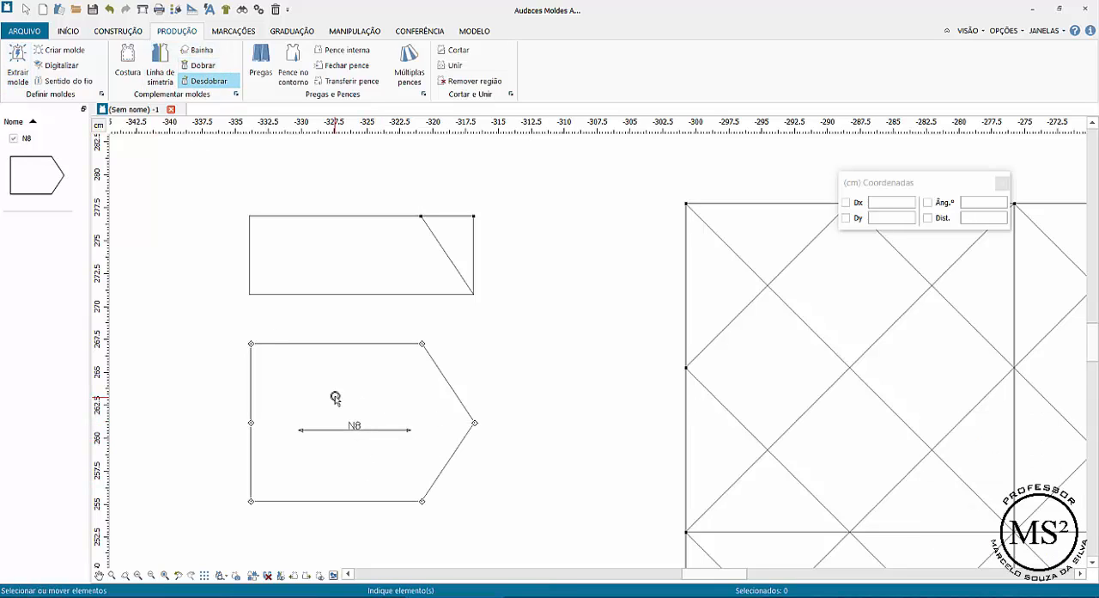
left_click(41, 50)
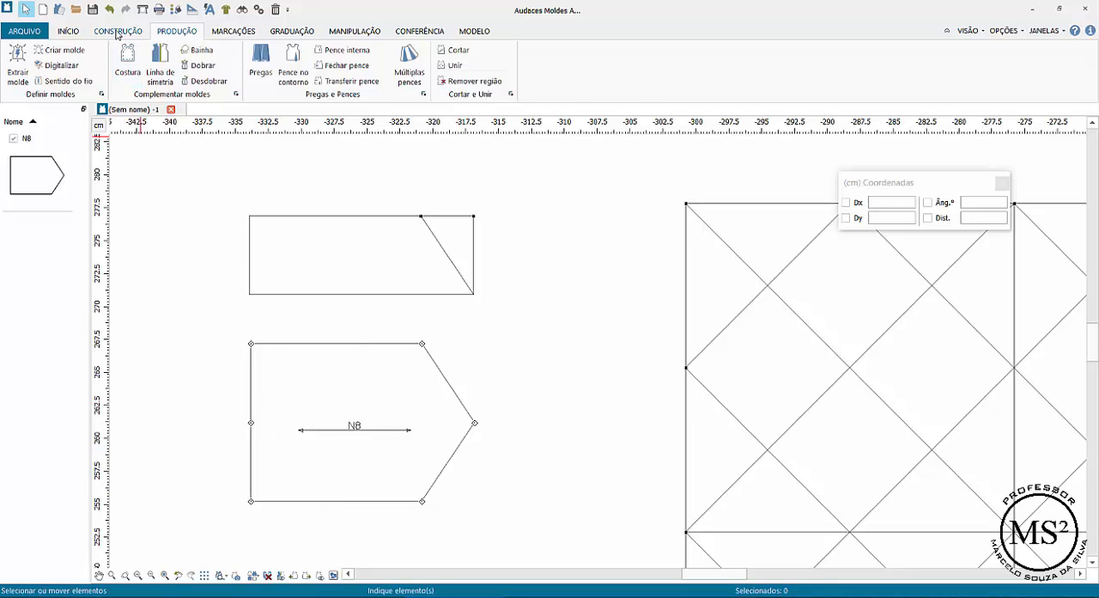
- Place a coordinate point on the pointed piece's top edge, with Dx 3 and Dy 0 from its upper-left corner
left_click(117, 31)
left_click(376, 62)
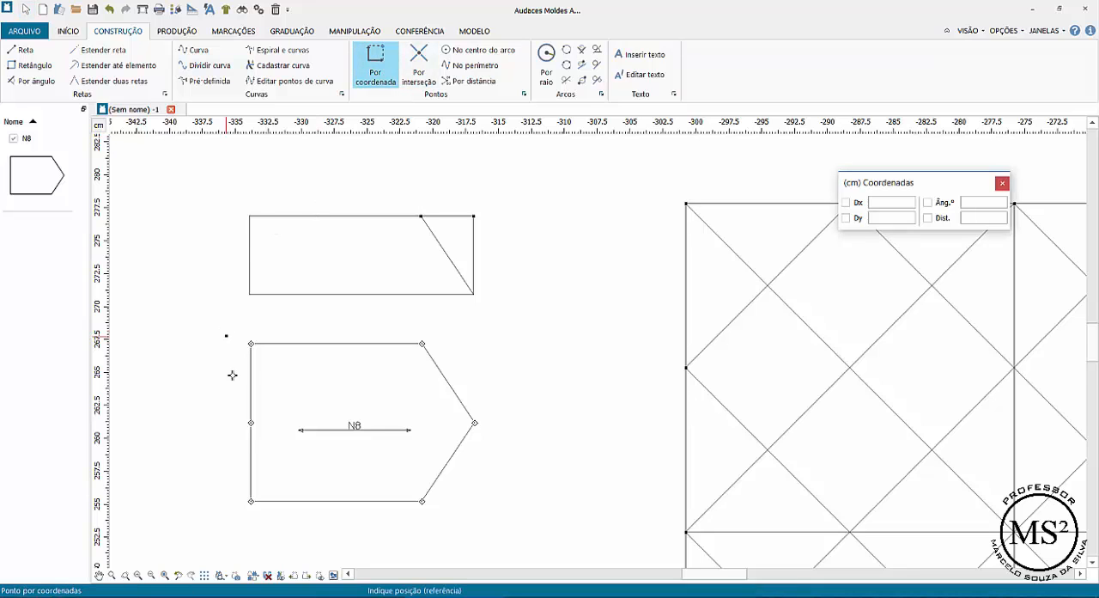
left_click(251, 343)
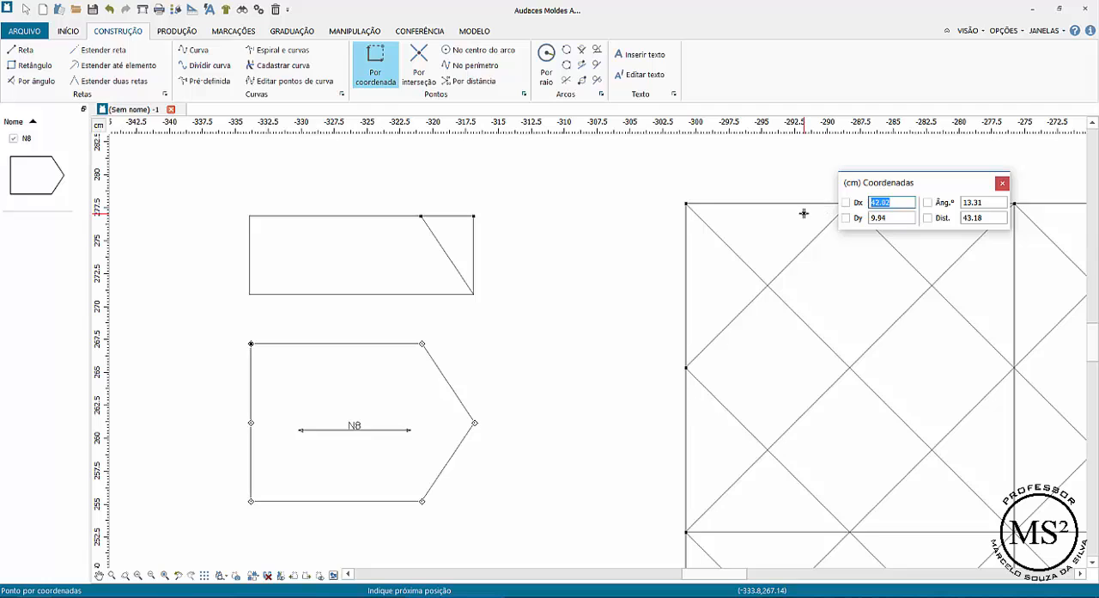
type("3")
key("Tab")
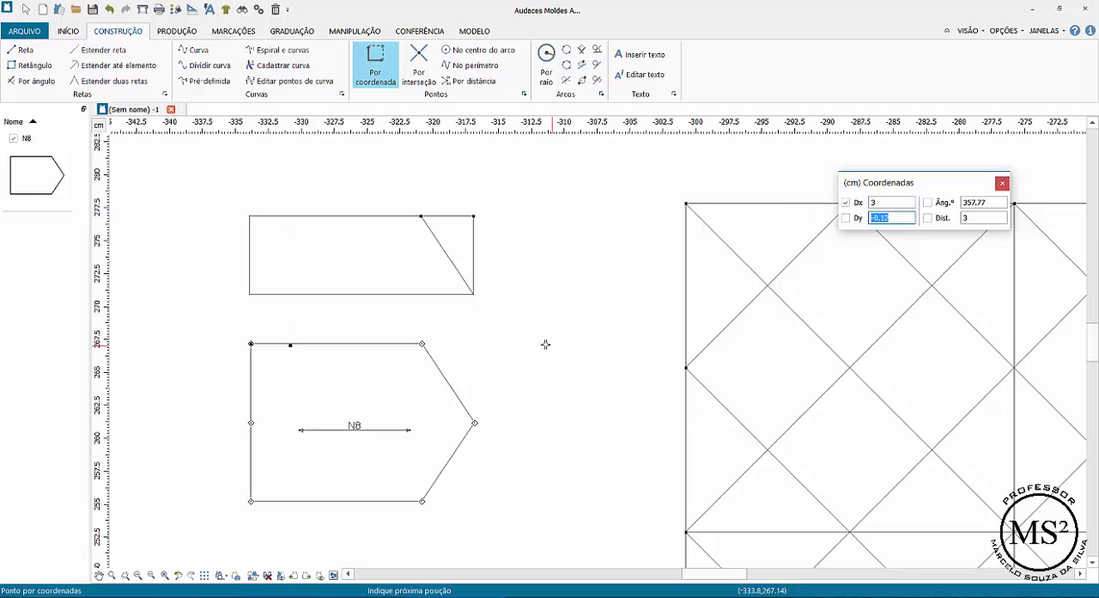
type("0")
key("Tab")
left_click(290, 343)
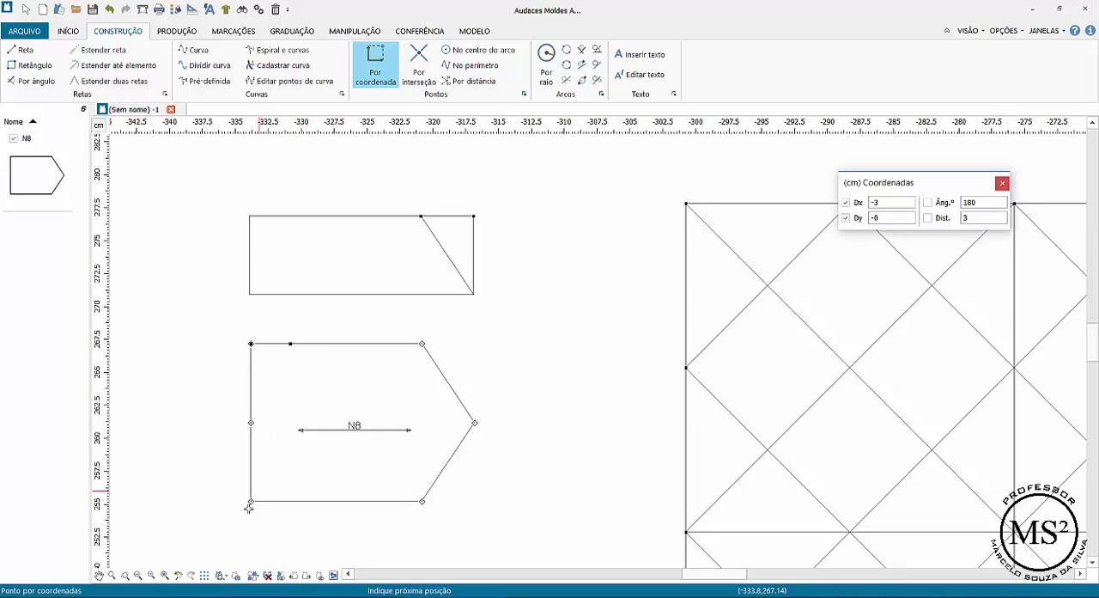
- Place a coordinate point on the pointed piece's bottom edge, with Dx 3 and Dy 0 from its lower-left corner
scroll(250, 500, "down", 1)
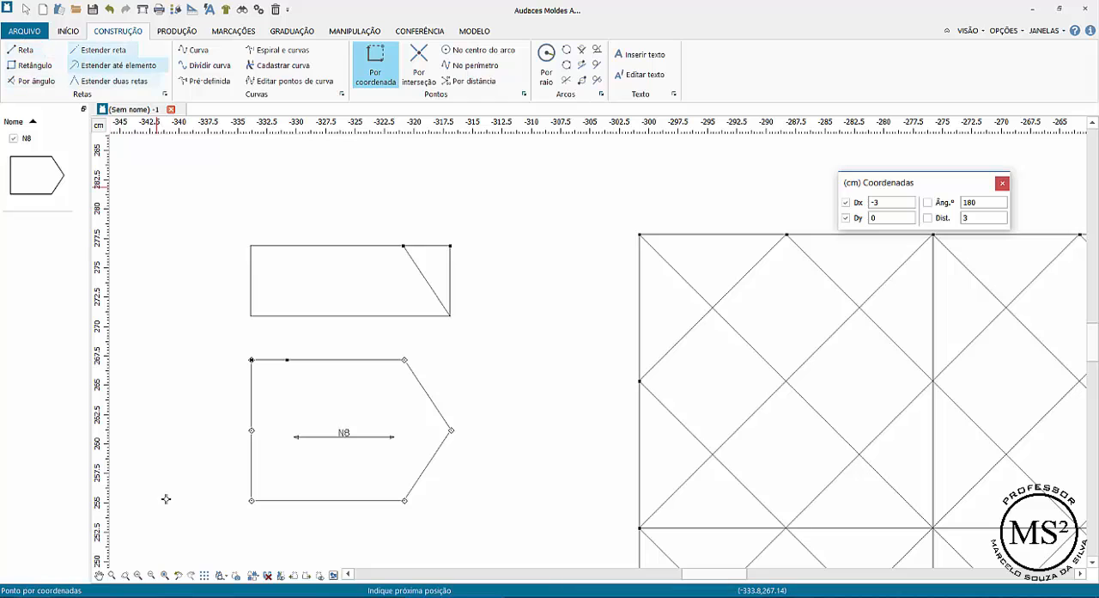
left_click(253, 500)
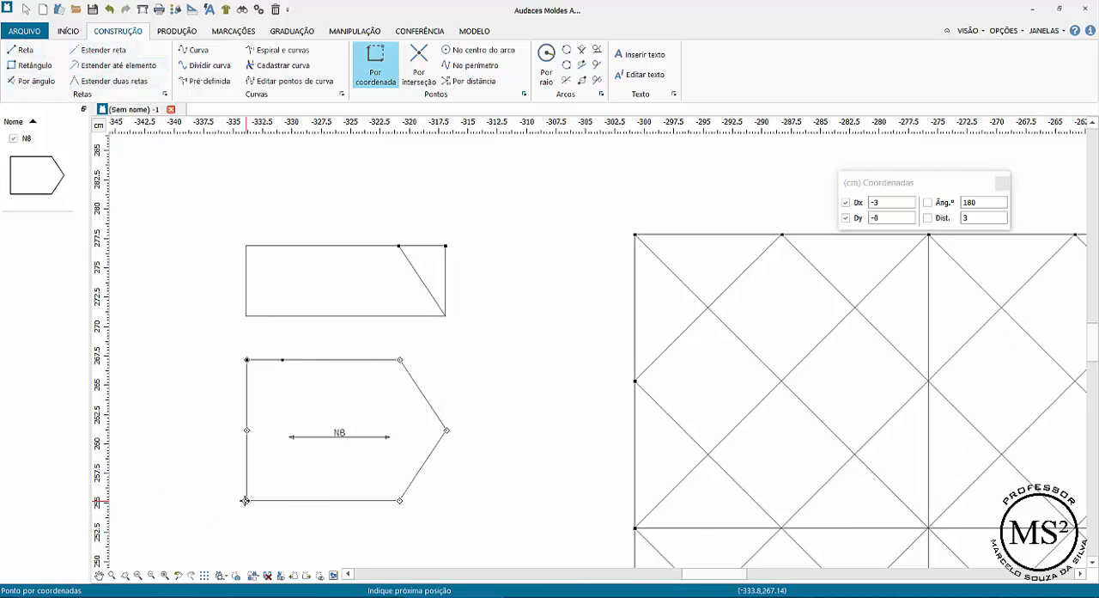
scroll(248, 501, "down", 1)
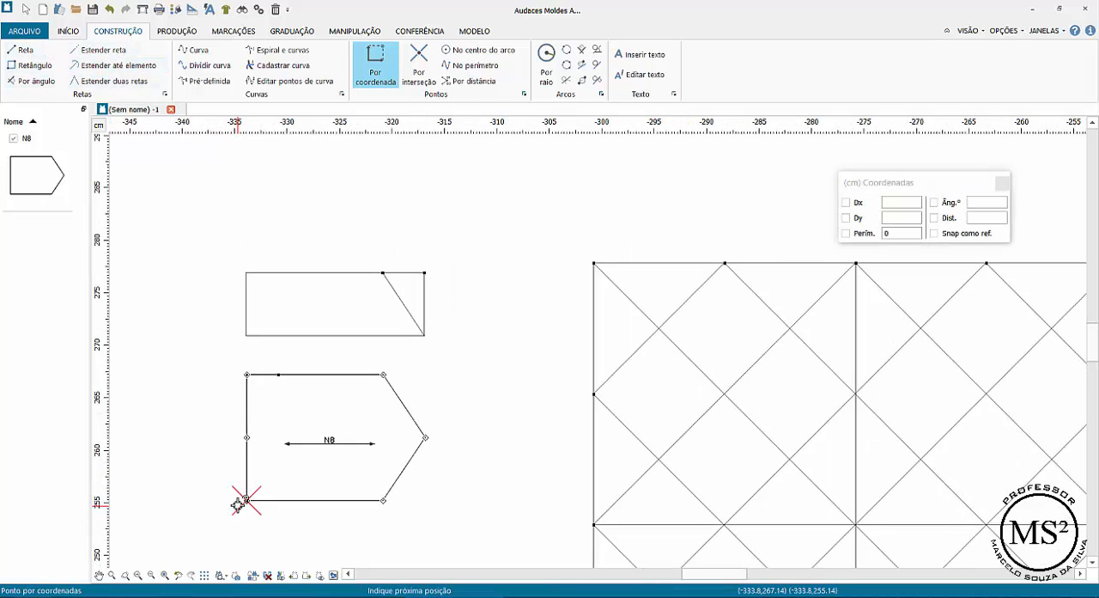
left_click(901, 204)
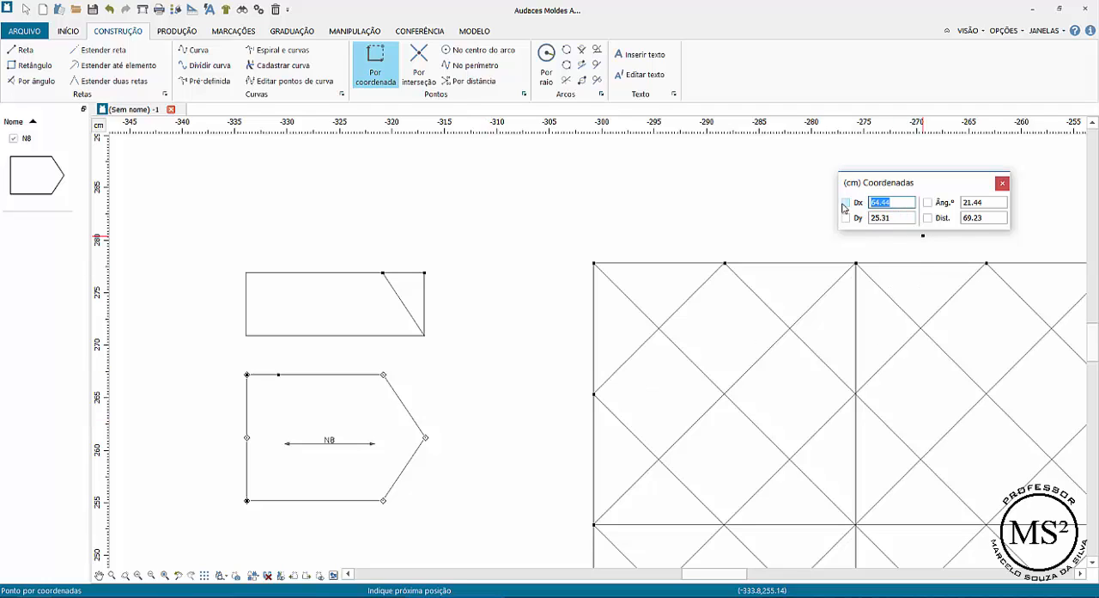
type("3")
key("Tab")
type("0")
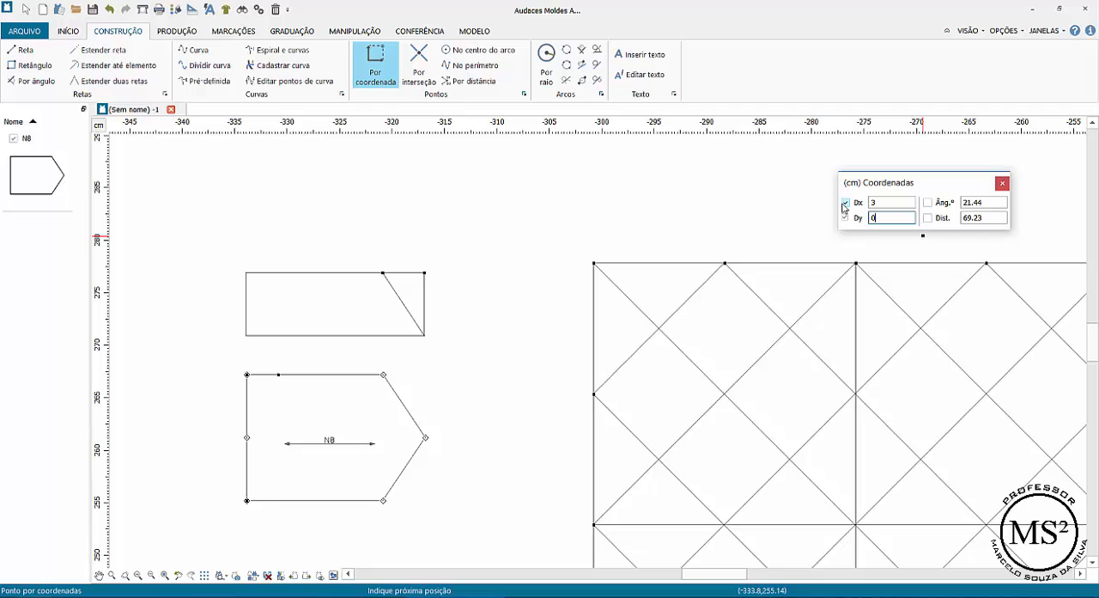
left_click(288, 487)
right_click(352, 484)
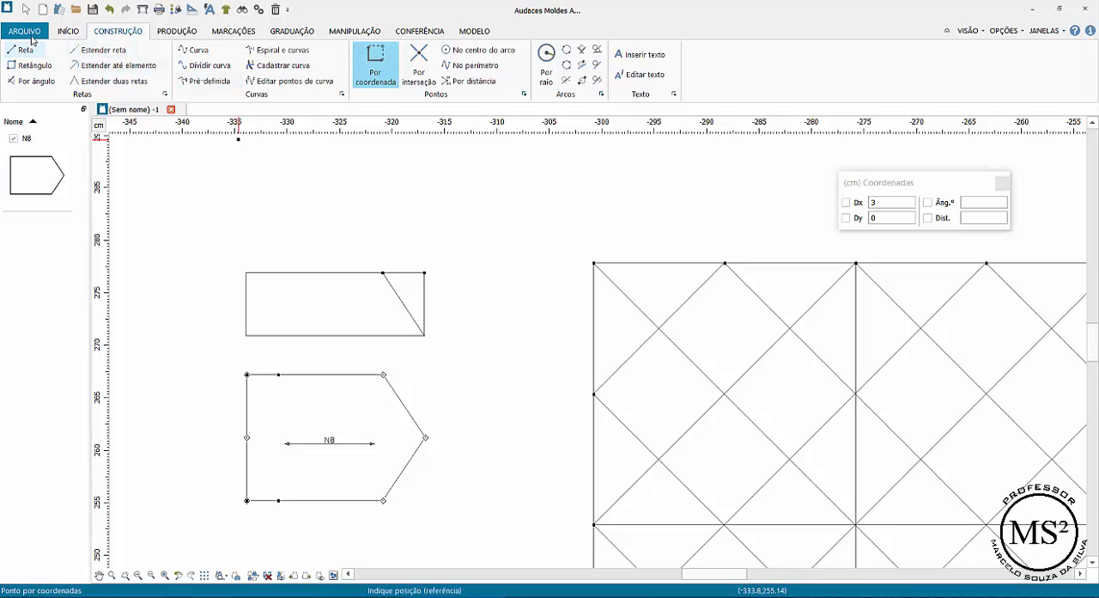
- Insert straight notches, 0.75 cm wide and 1 cm high, at the 3 cm points on the piece's top and bottom edges
left_click(215, 35)
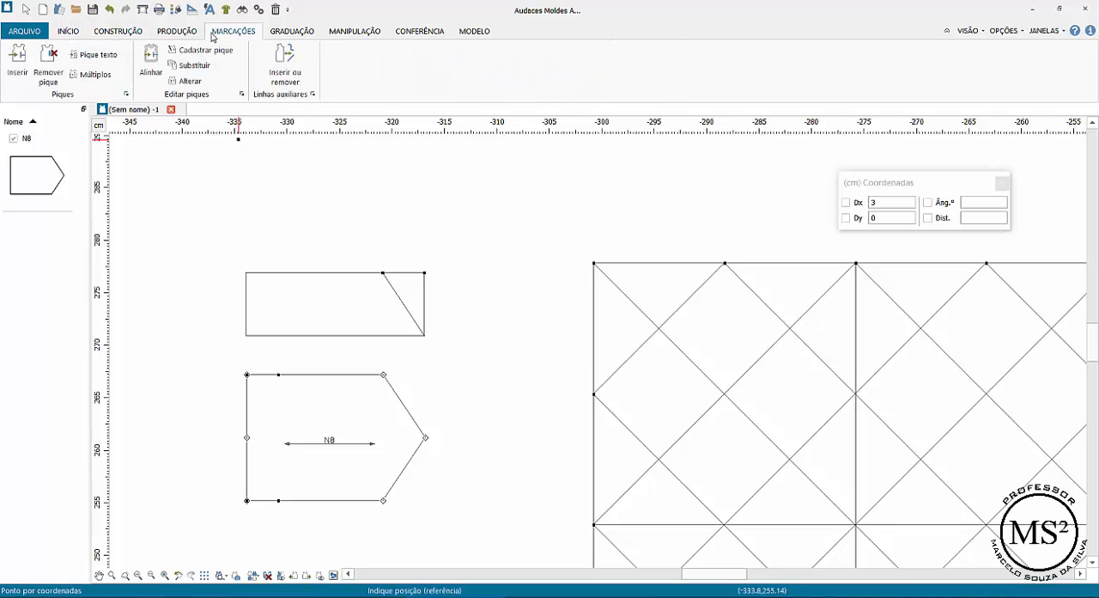
left_click(18, 74)
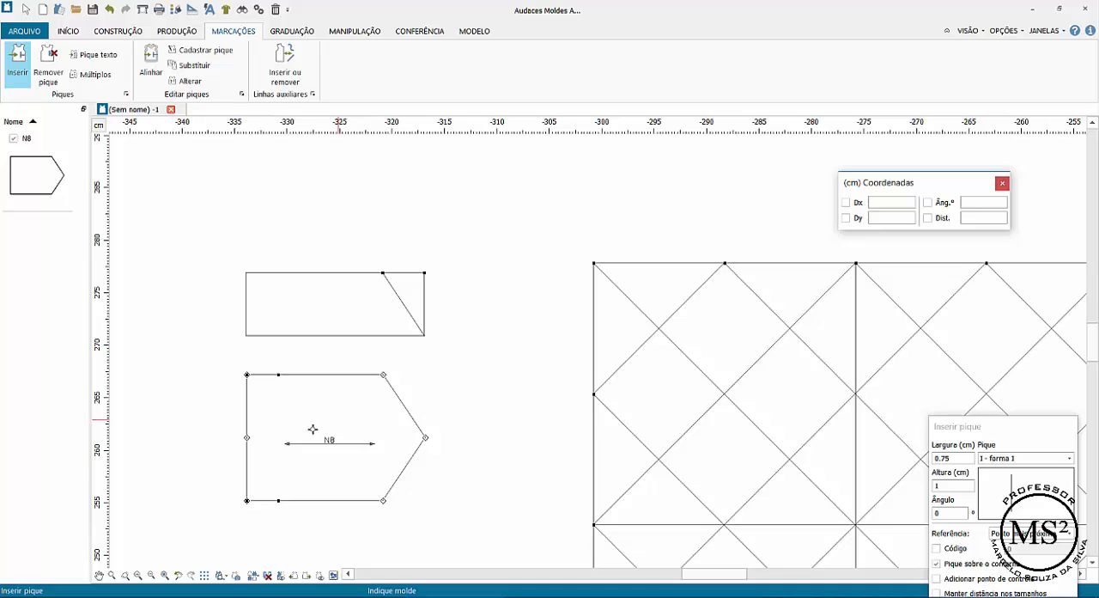
left_click(272, 376)
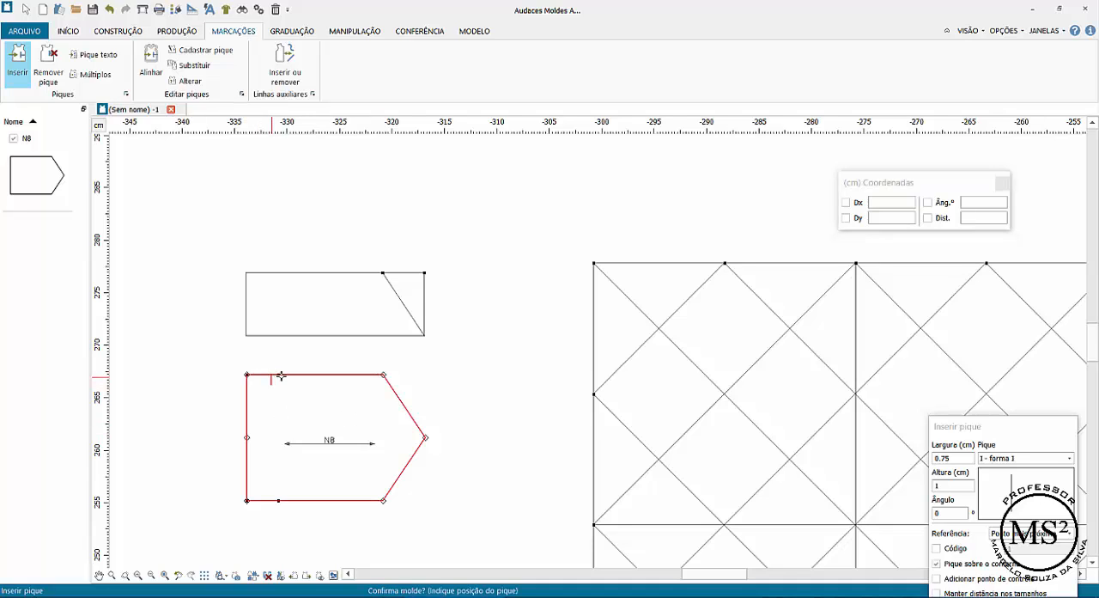
left_click(278, 375)
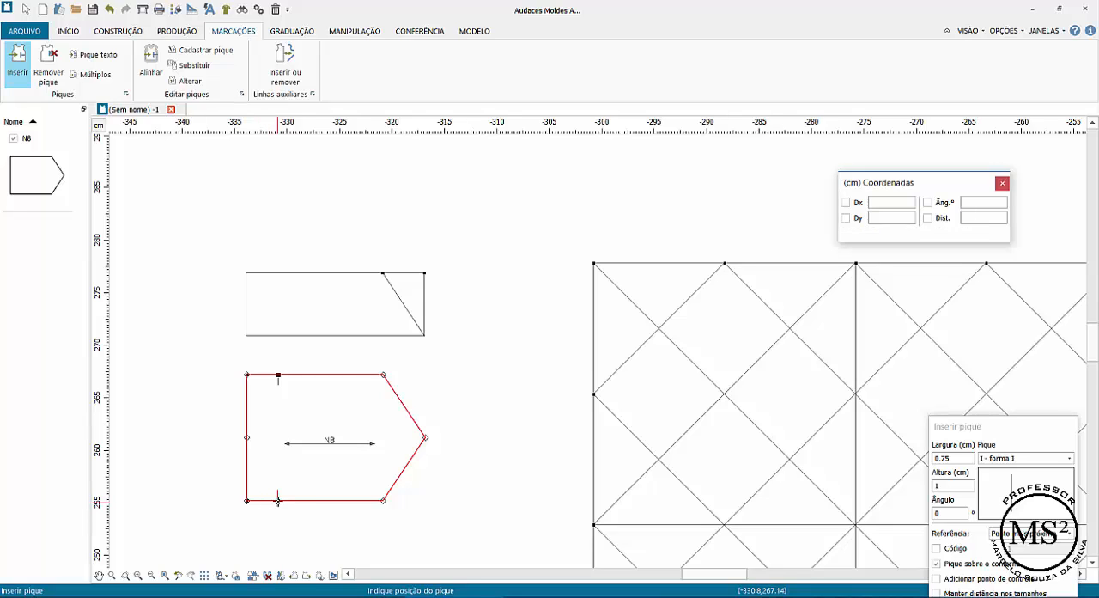
left_click(275, 500)
right_click(423, 394)
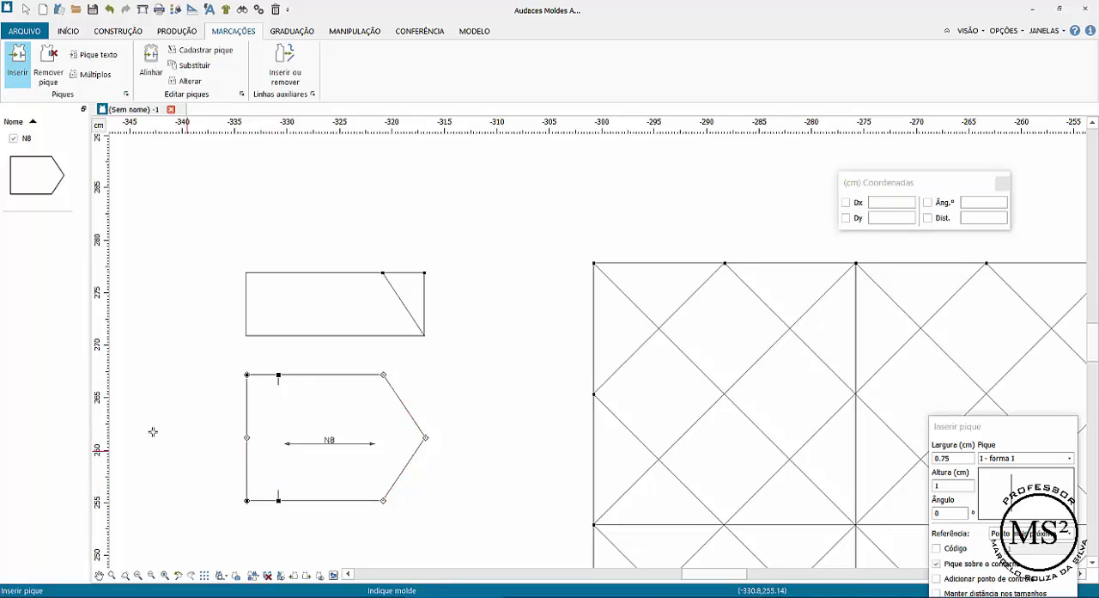
- Move the notched piece off its four leftover construction points, delete those points, and reposition the piece below the small rectangle
left_click(26, 8)
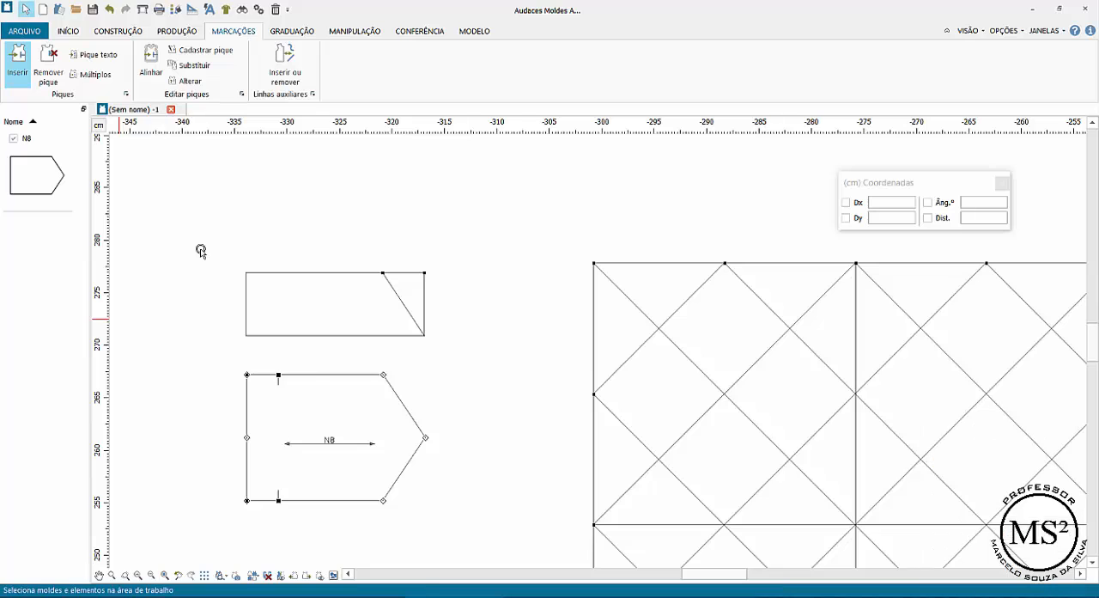
left_click_drag(316, 378, 465, 367)
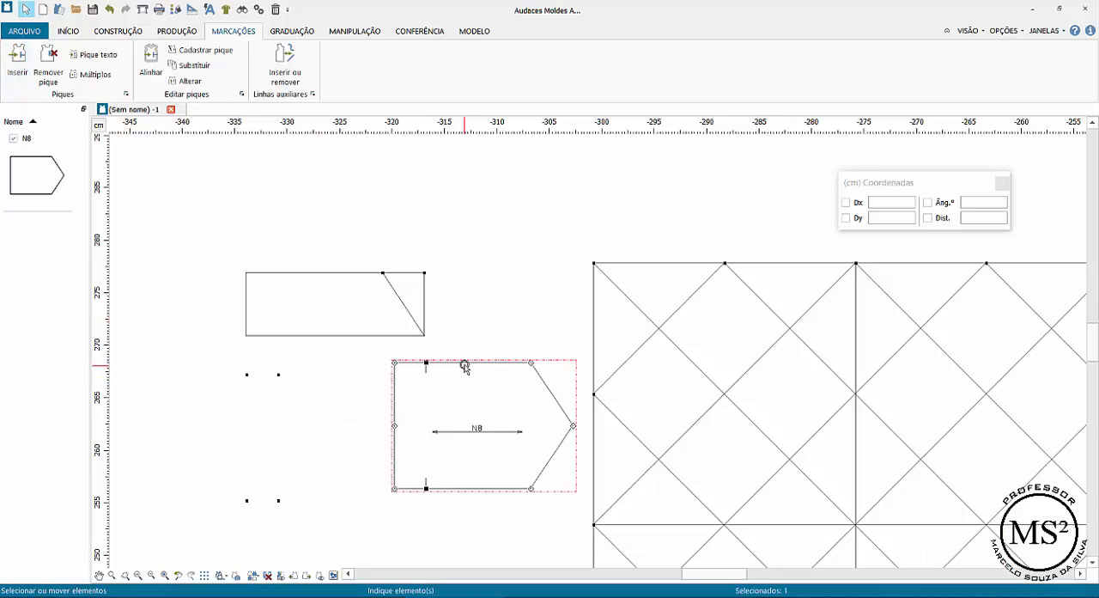
left_click_drag(208, 358, 306, 538)
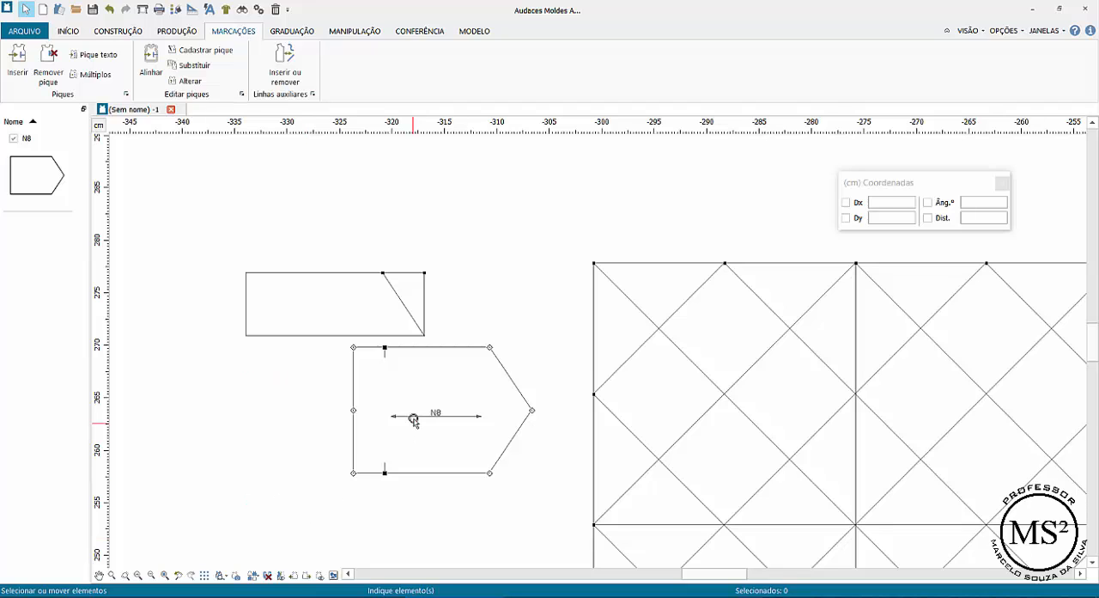
left_click_drag(413, 418, 359, 419)
double_click(38, 189)
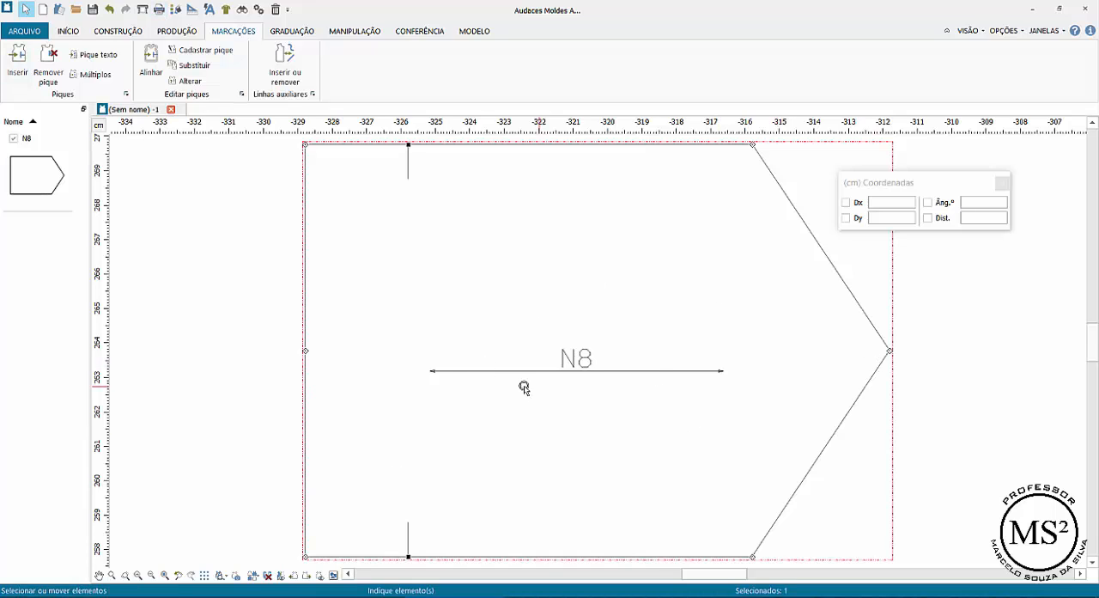
left_click(125, 576)
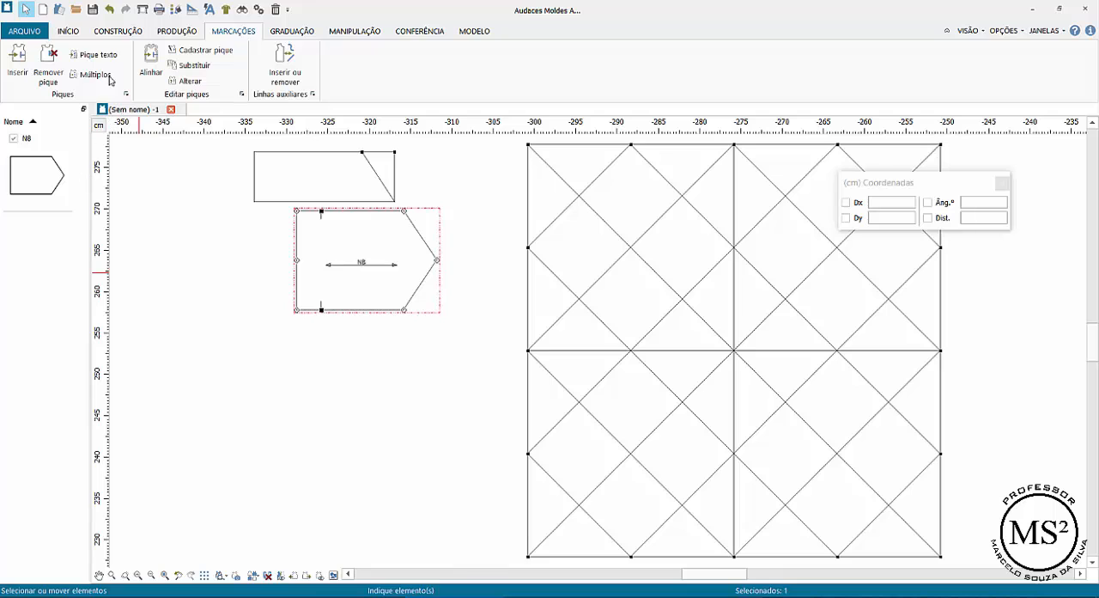
left_click(127, 34)
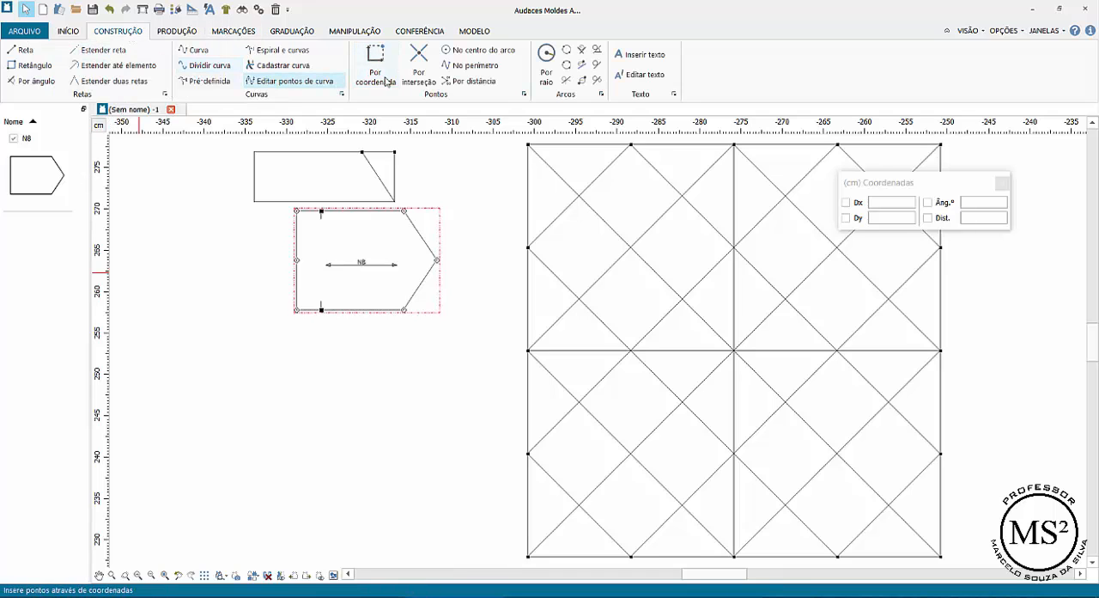